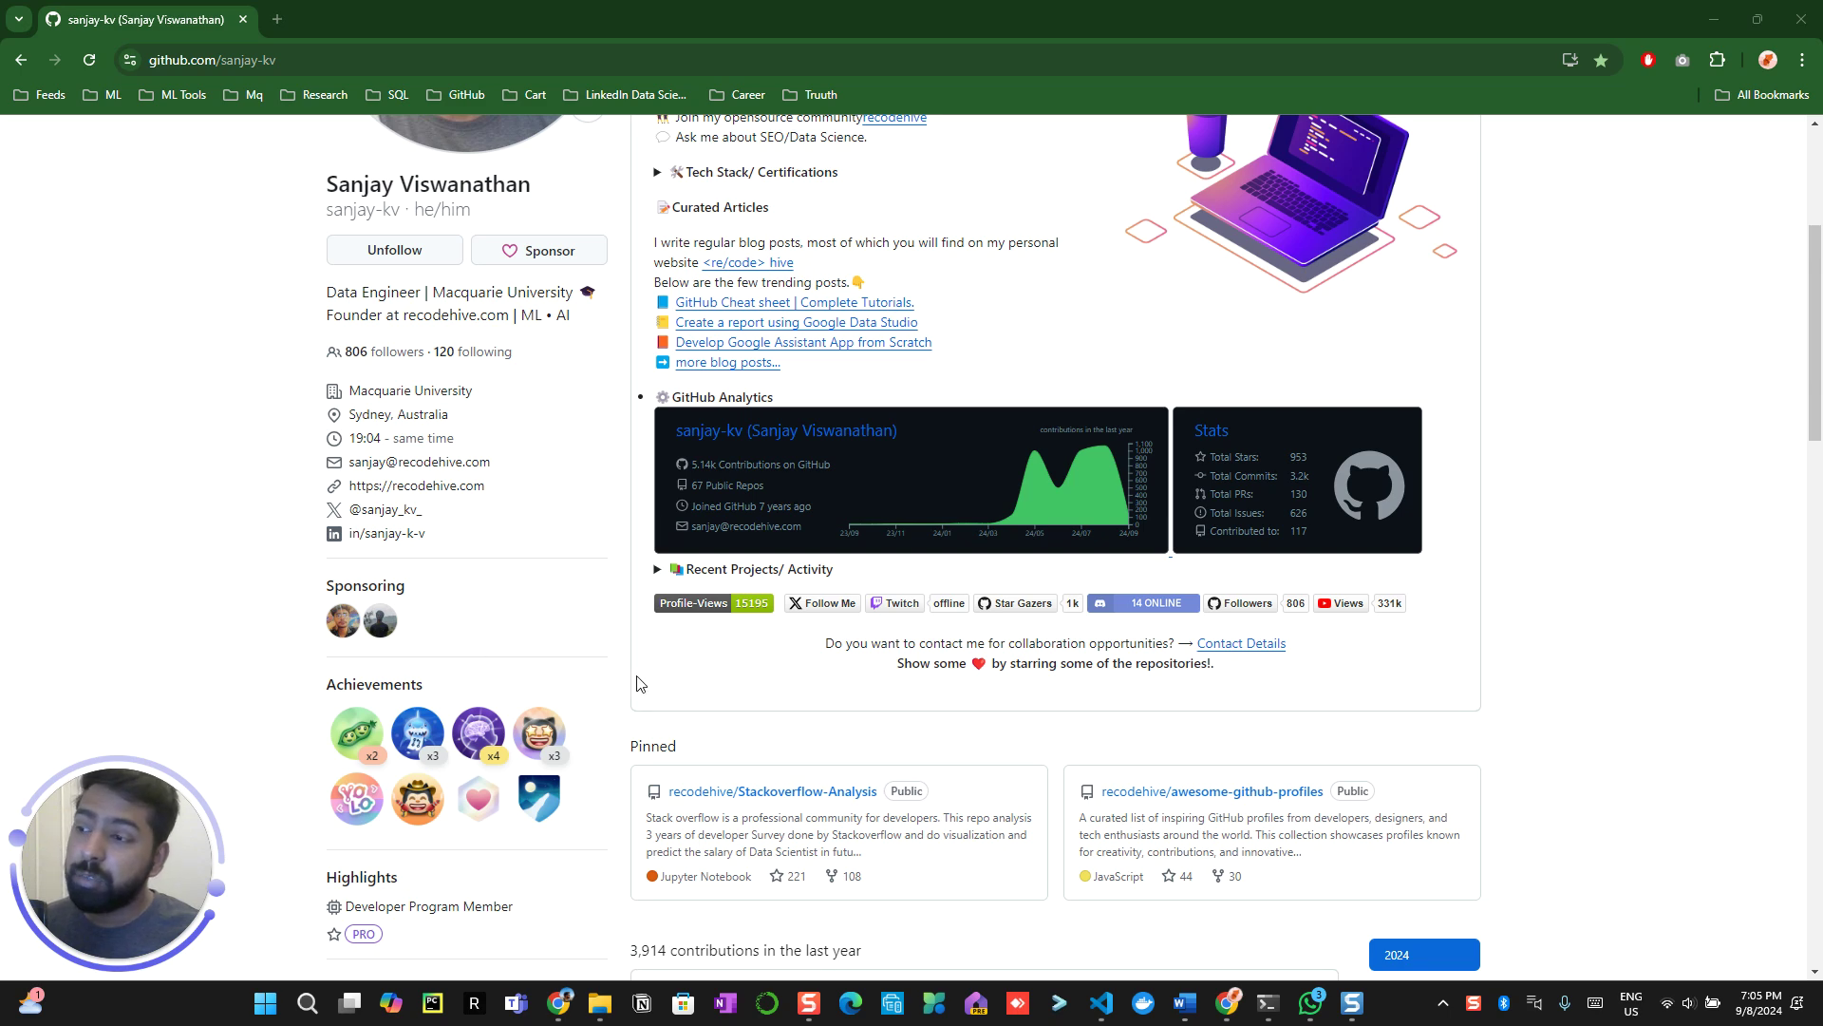
Check the Public Sponsor achievement on the reference page, then return to the developer's profile.
{"action": "key", "text": "alt+Tab"}
{"action": "key", "text": "alt+Tab"}
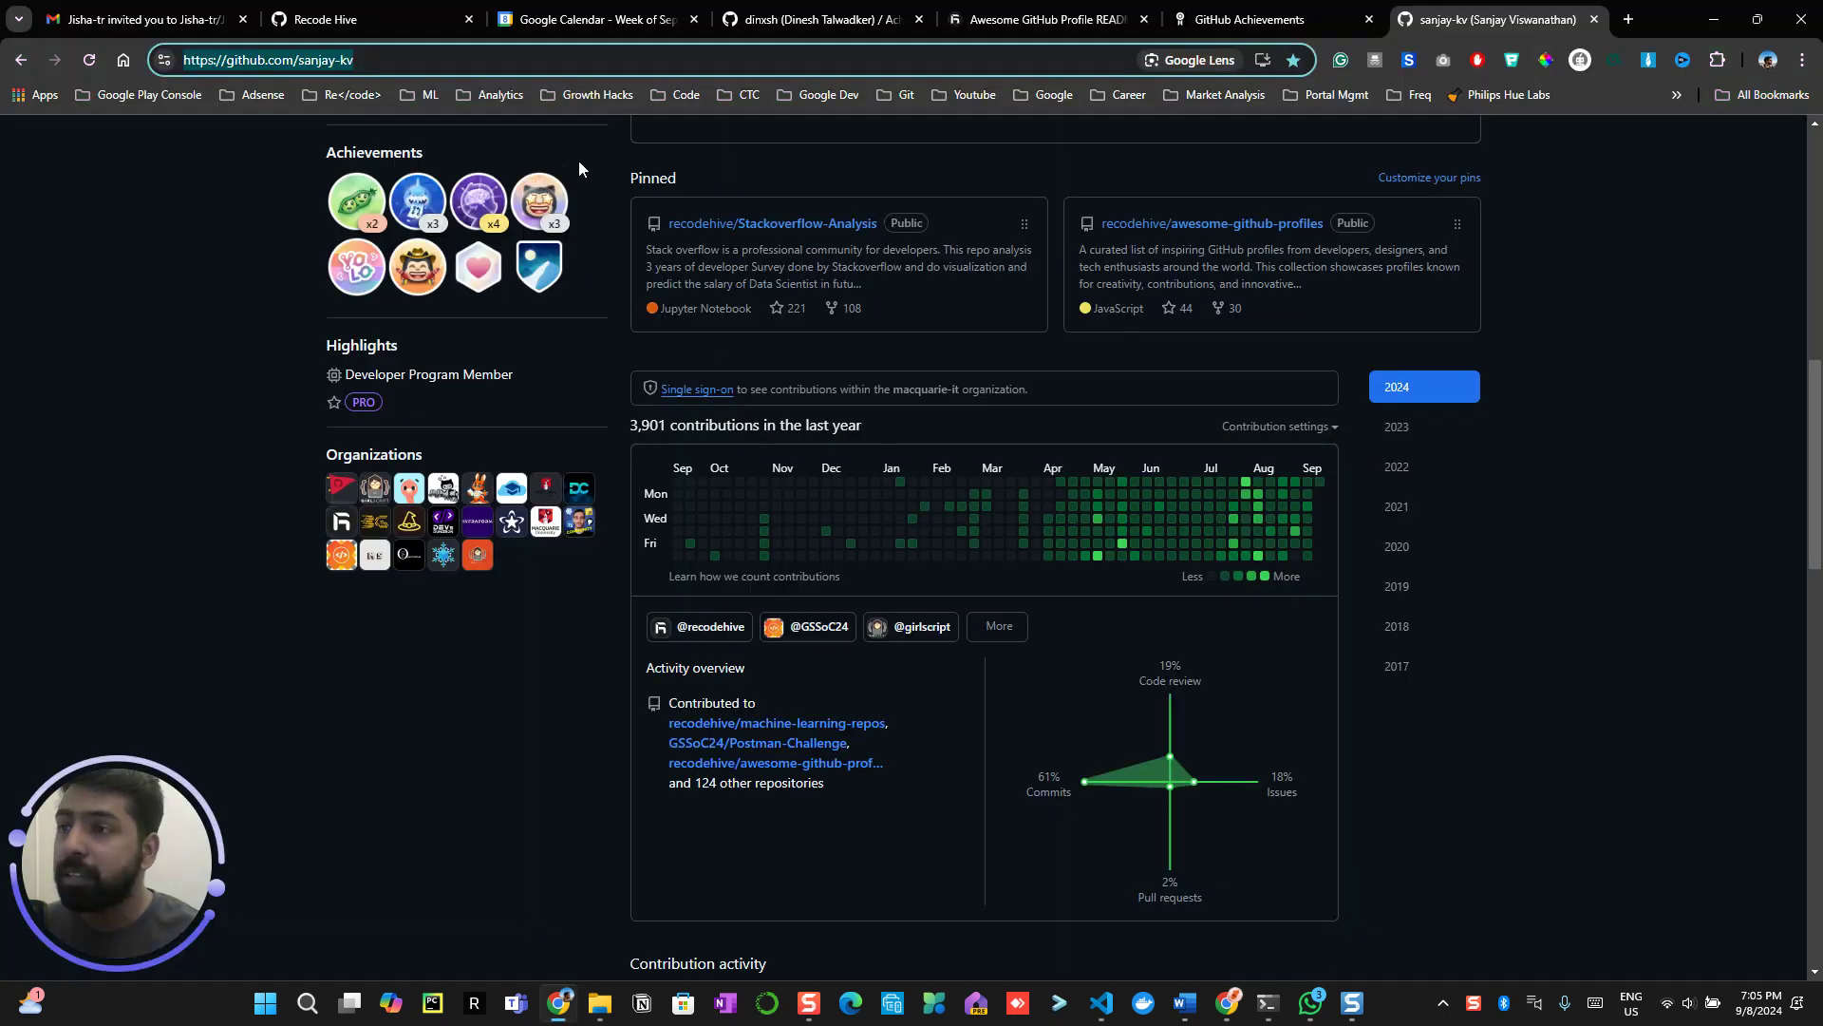
{"action": "left_click", "coordinate": [1008, 15]}
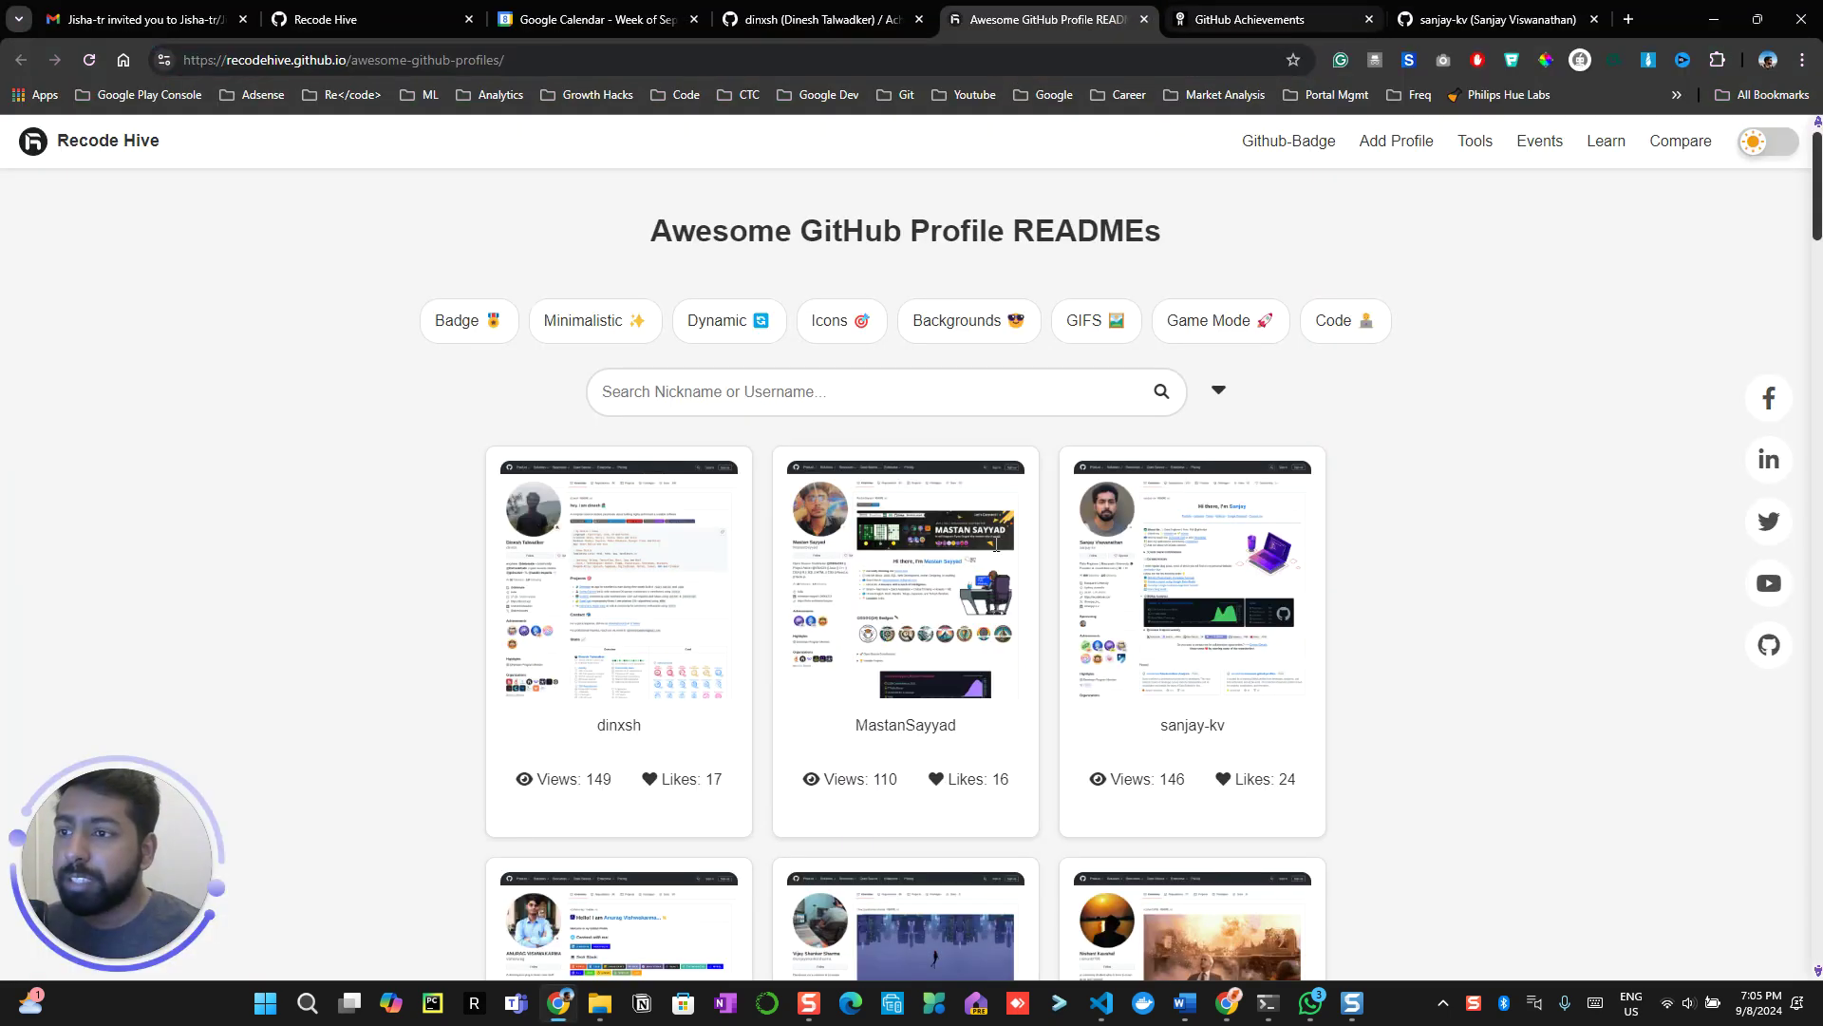
{"action": "left_click", "coordinate": [1250, 19]}
{"action": "scroll", "coordinate": [478, 560], "scroll_direction": "down", "scroll_amount": 5}
{"action": "scroll", "coordinate": [478, 559], "scroll_direction": "down", "scroll_amount": 5}
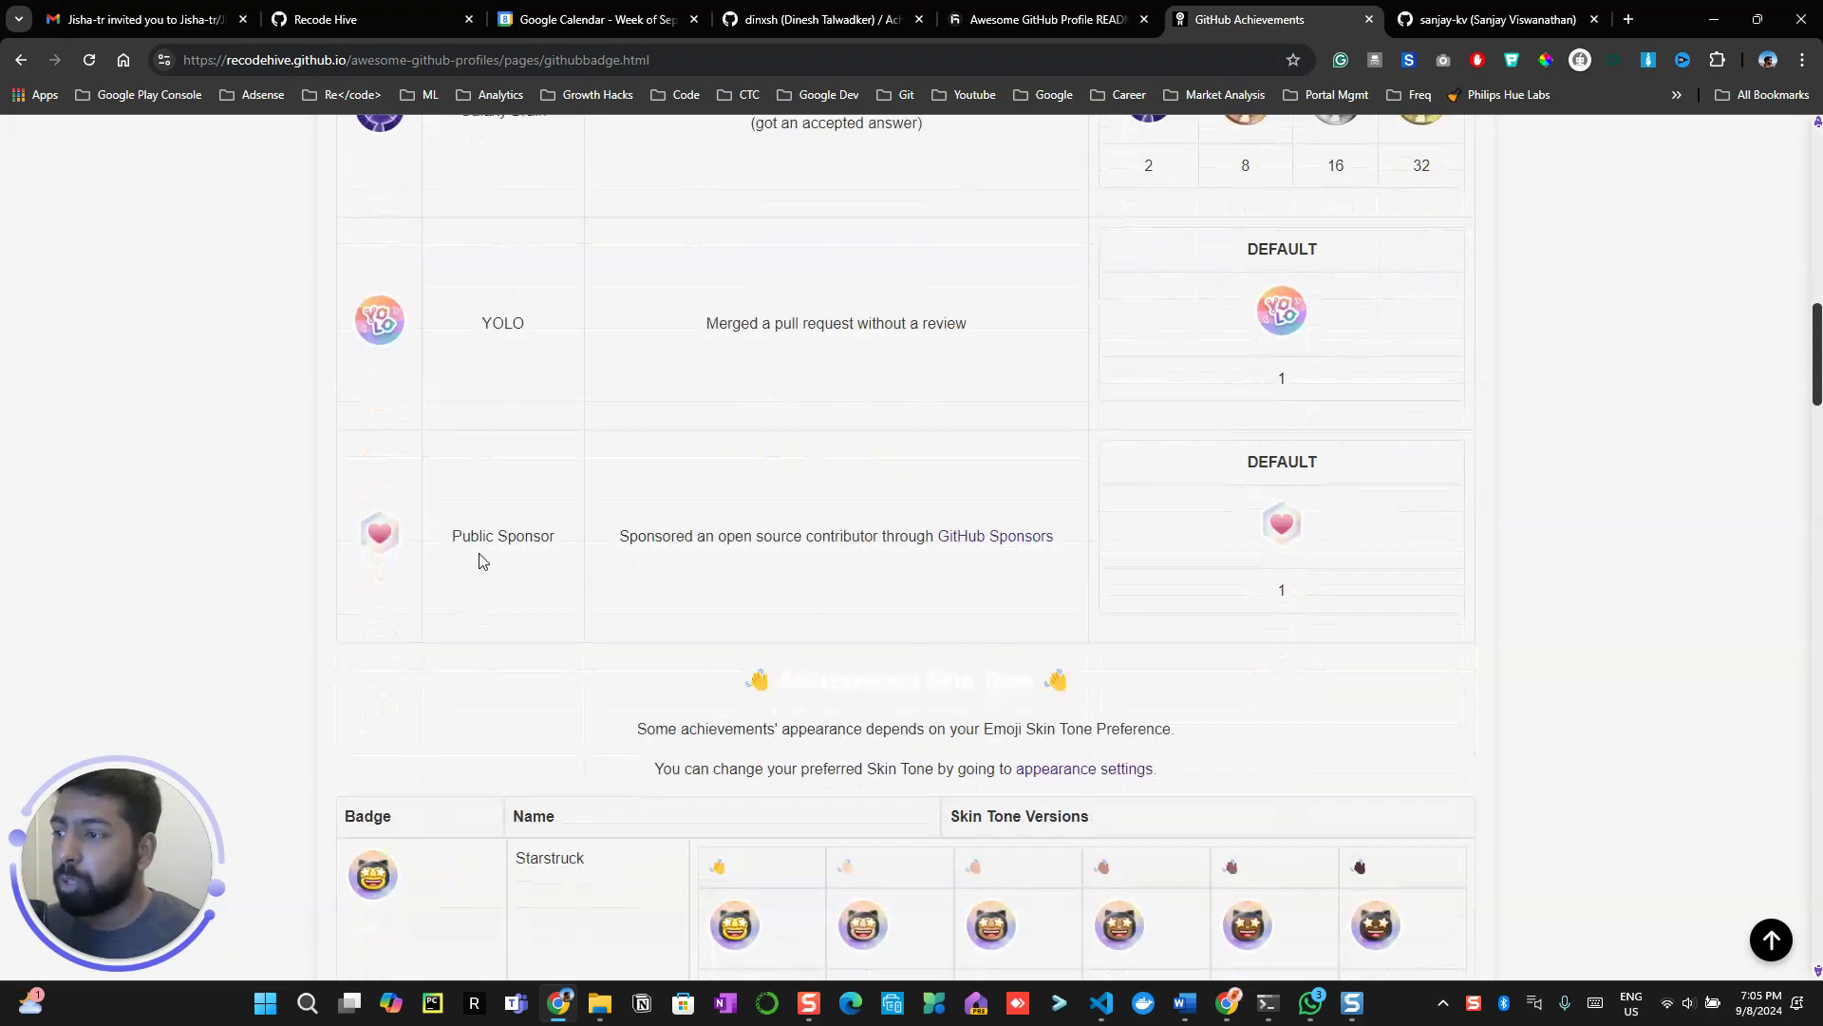
{"action": "left_click_drag", "start_coordinate": [555, 536], "coordinate": [456, 535]}
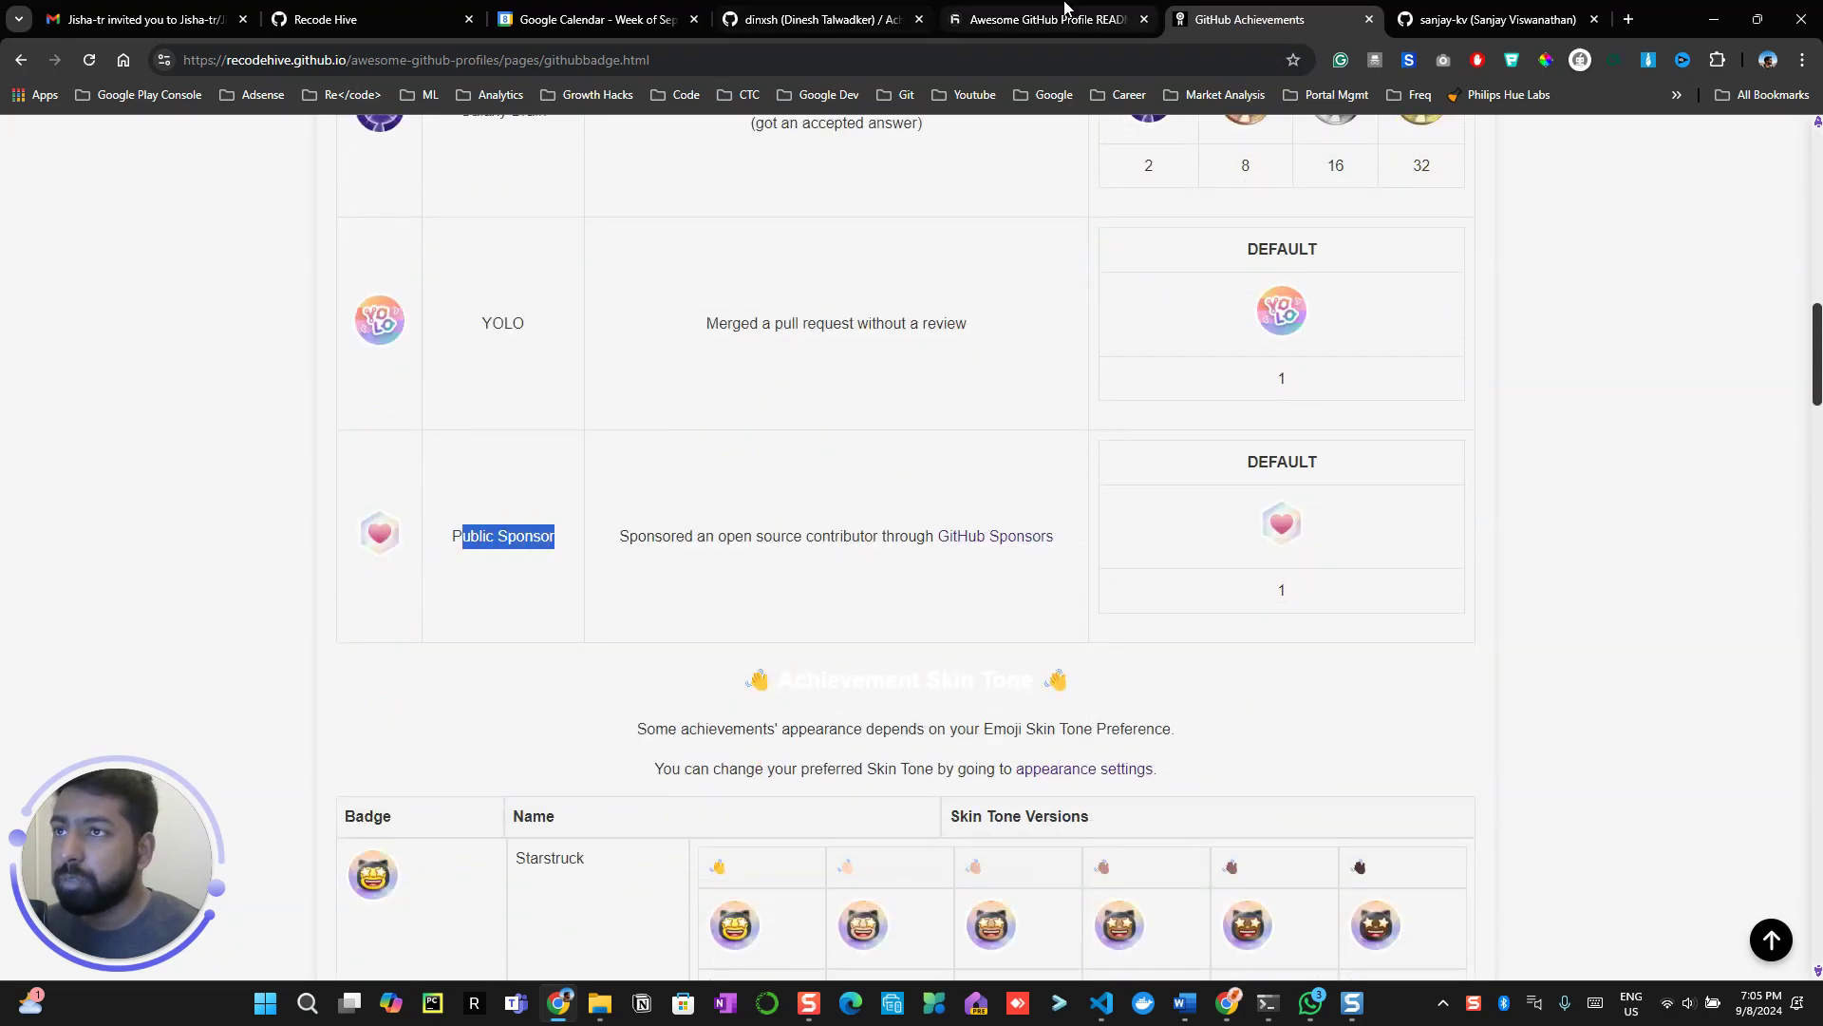
{"action": "left_click", "coordinate": [1488, 19]}
{"action": "scroll", "coordinate": [321, 427], "scroll_direction": "up", "scroll_amount": 5}
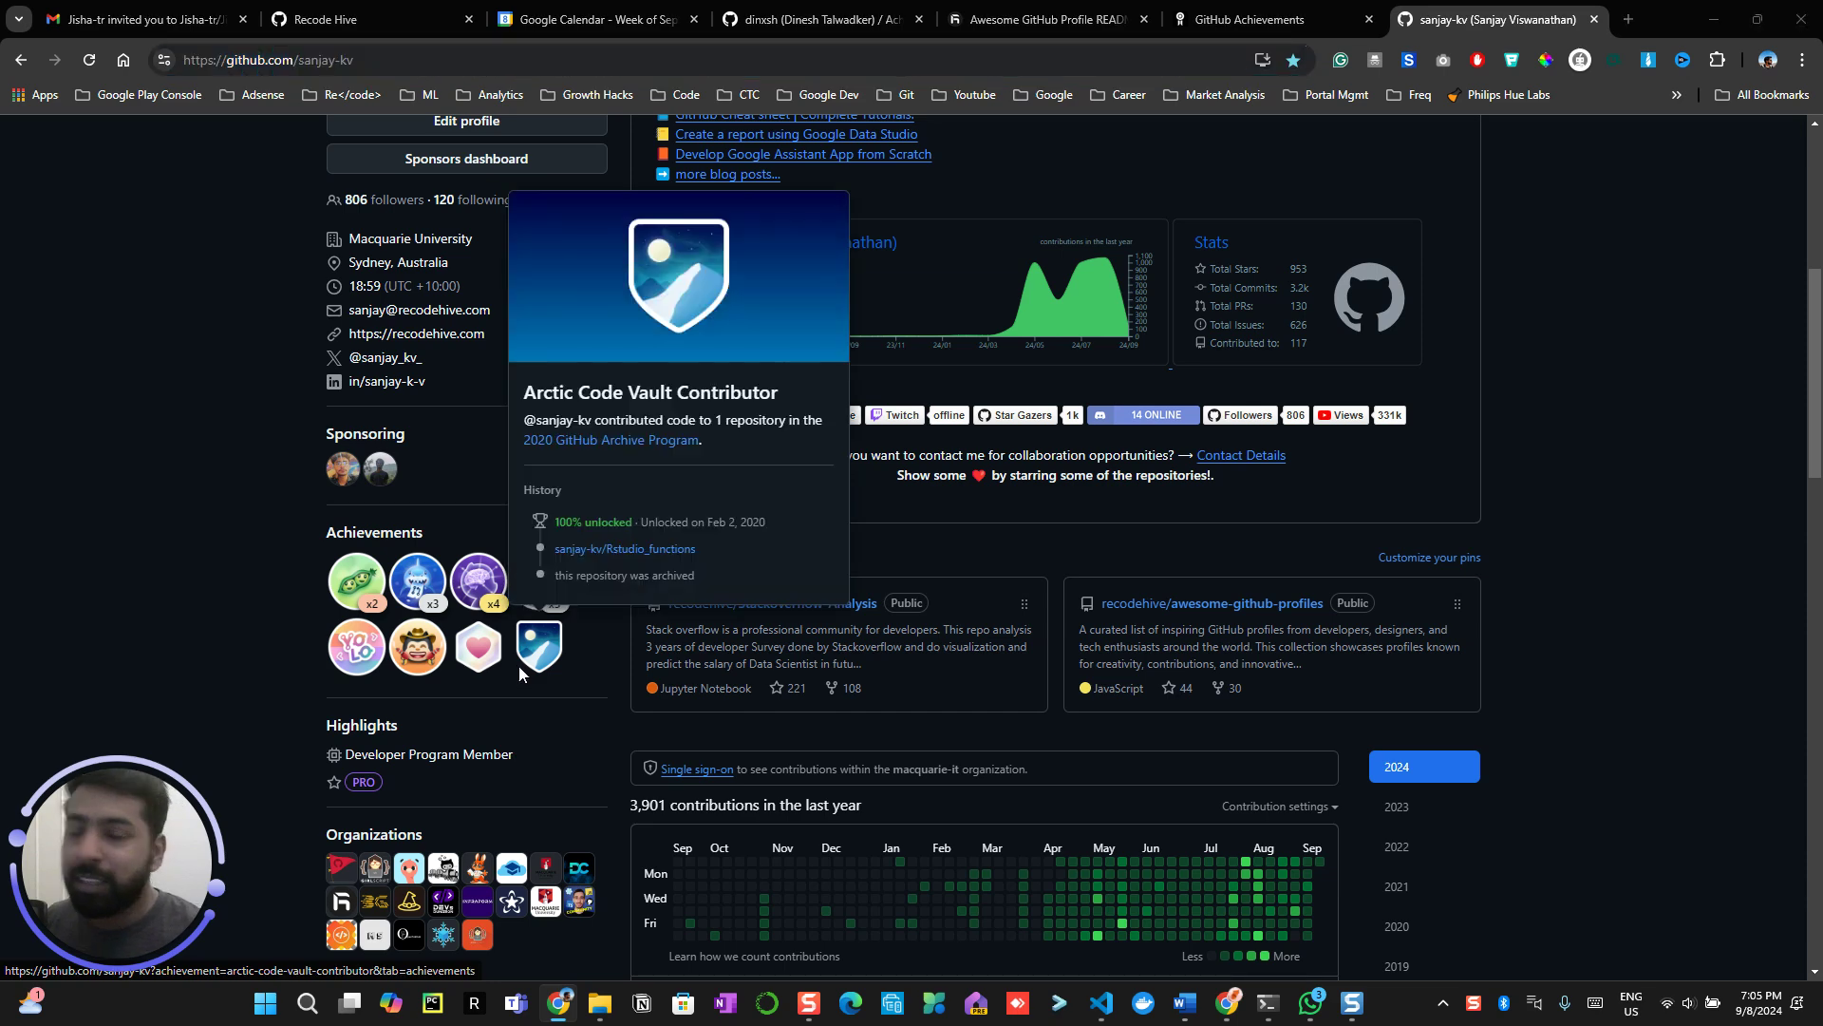
{"action": "key", "text": "alt+Tab"}
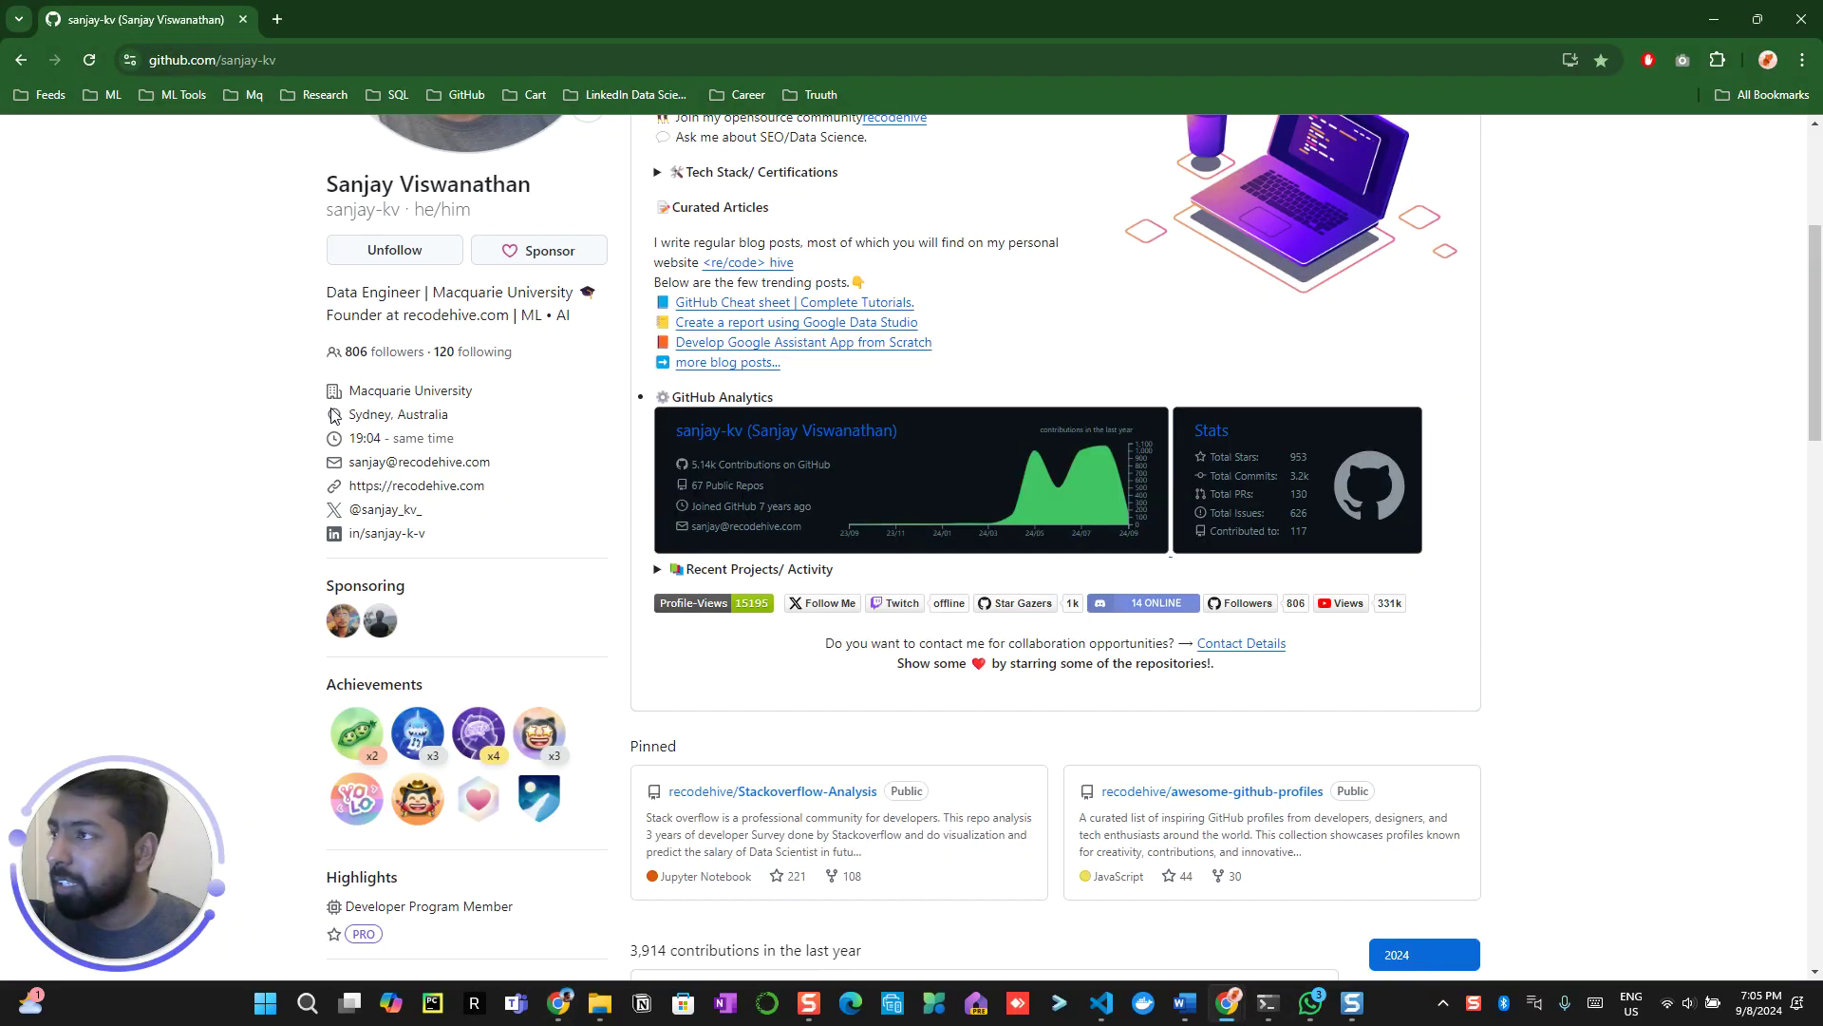
{"action": "scroll", "coordinate": [336, 414], "scroll_direction": "up", "scroll_amount": 5}
{"action": "scroll", "coordinate": [346, 479], "scroll_direction": "up", "scroll_amount": 1}
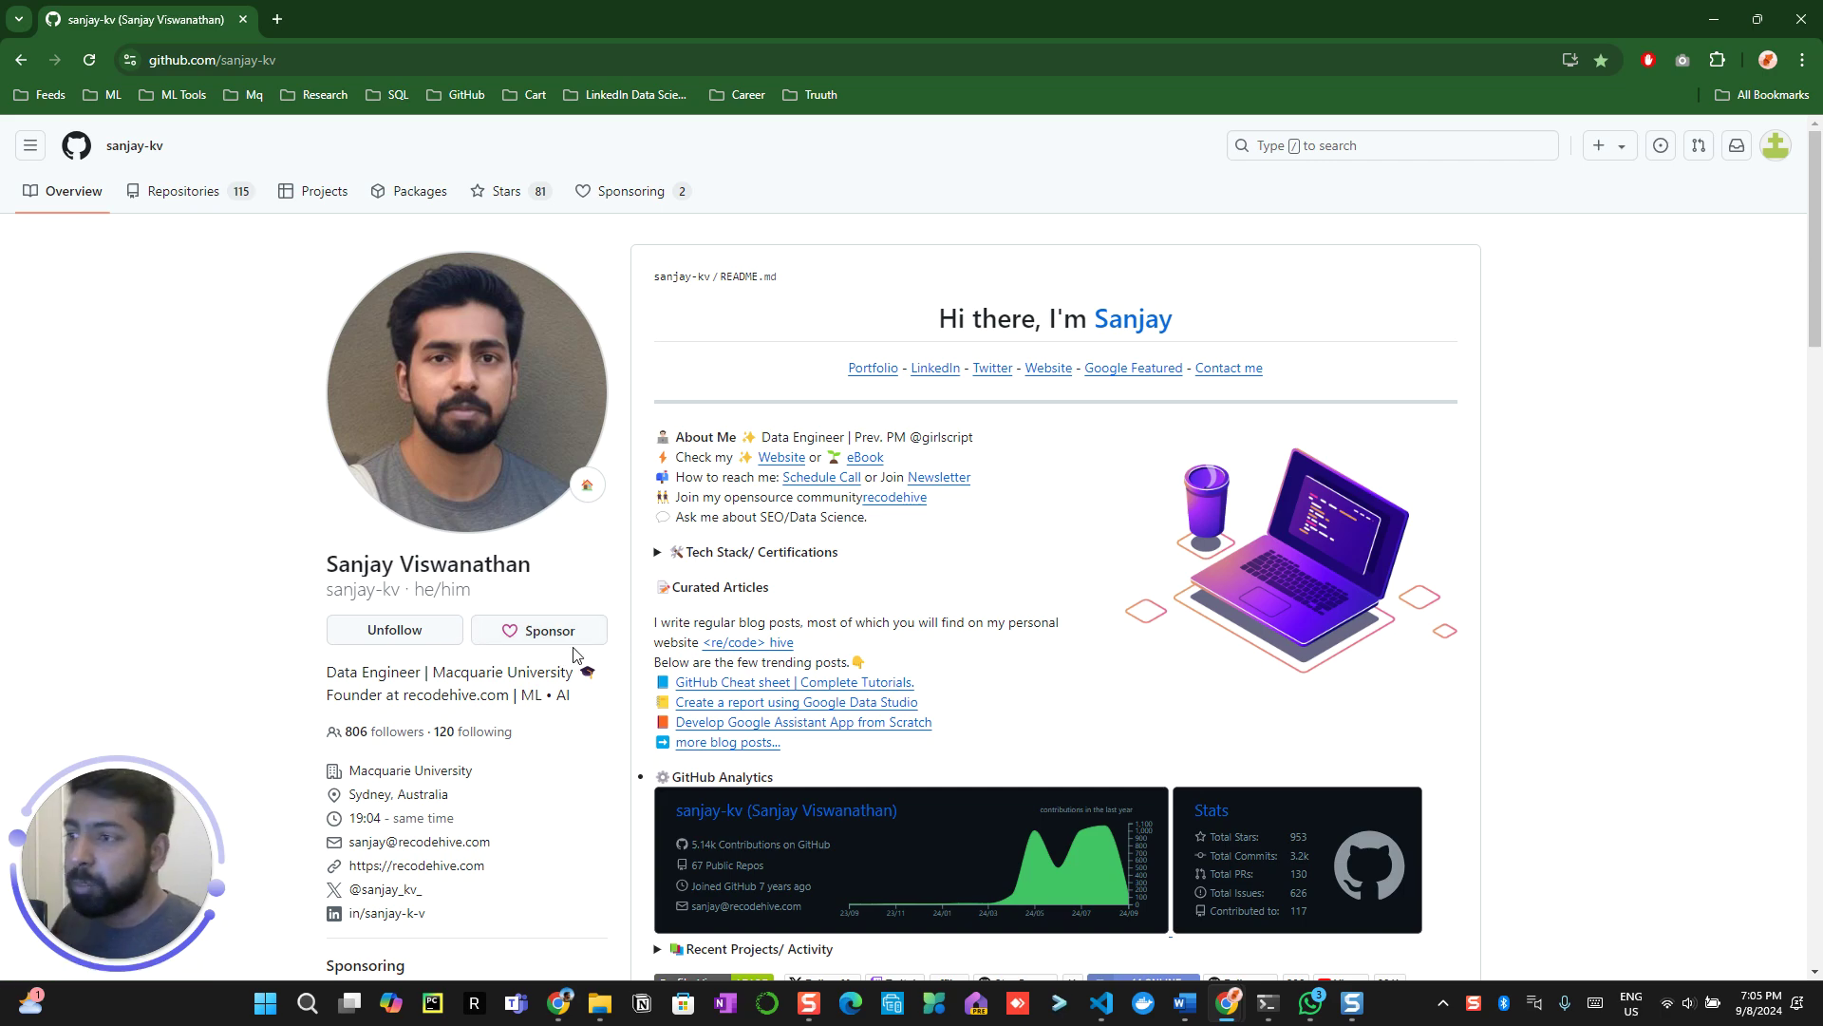
{"action": "scroll", "coordinate": [574, 654], "scroll_direction": "down", "scroll_amount": 5}
{"action": "scroll", "coordinate": [566, 660], "scroll_direction": "up", "scroll_amount": 3}
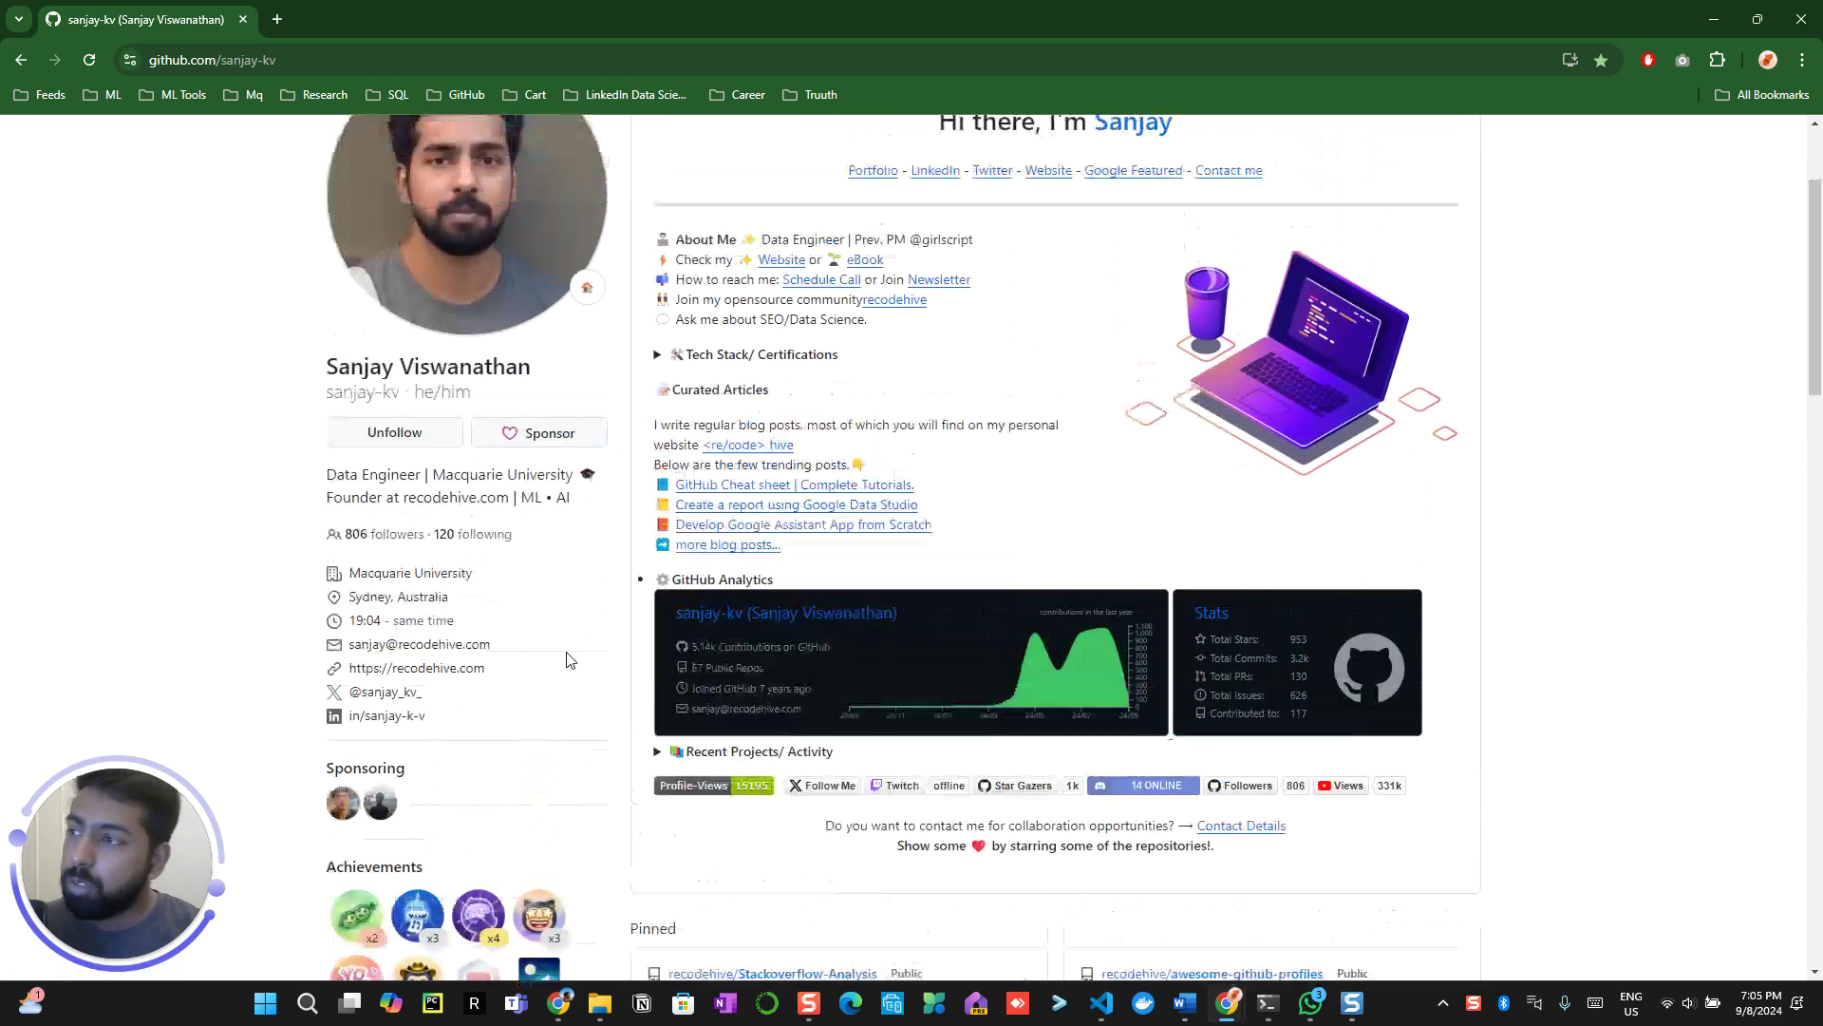
{"action": "scroll", "coordinate": [566, 660], "scroll_direction": "down", "scroll_amount": 4}
{"action": "scroll", "coordinate": [566, 660], "scroll_direction": "up", "scroll_amount": 3}
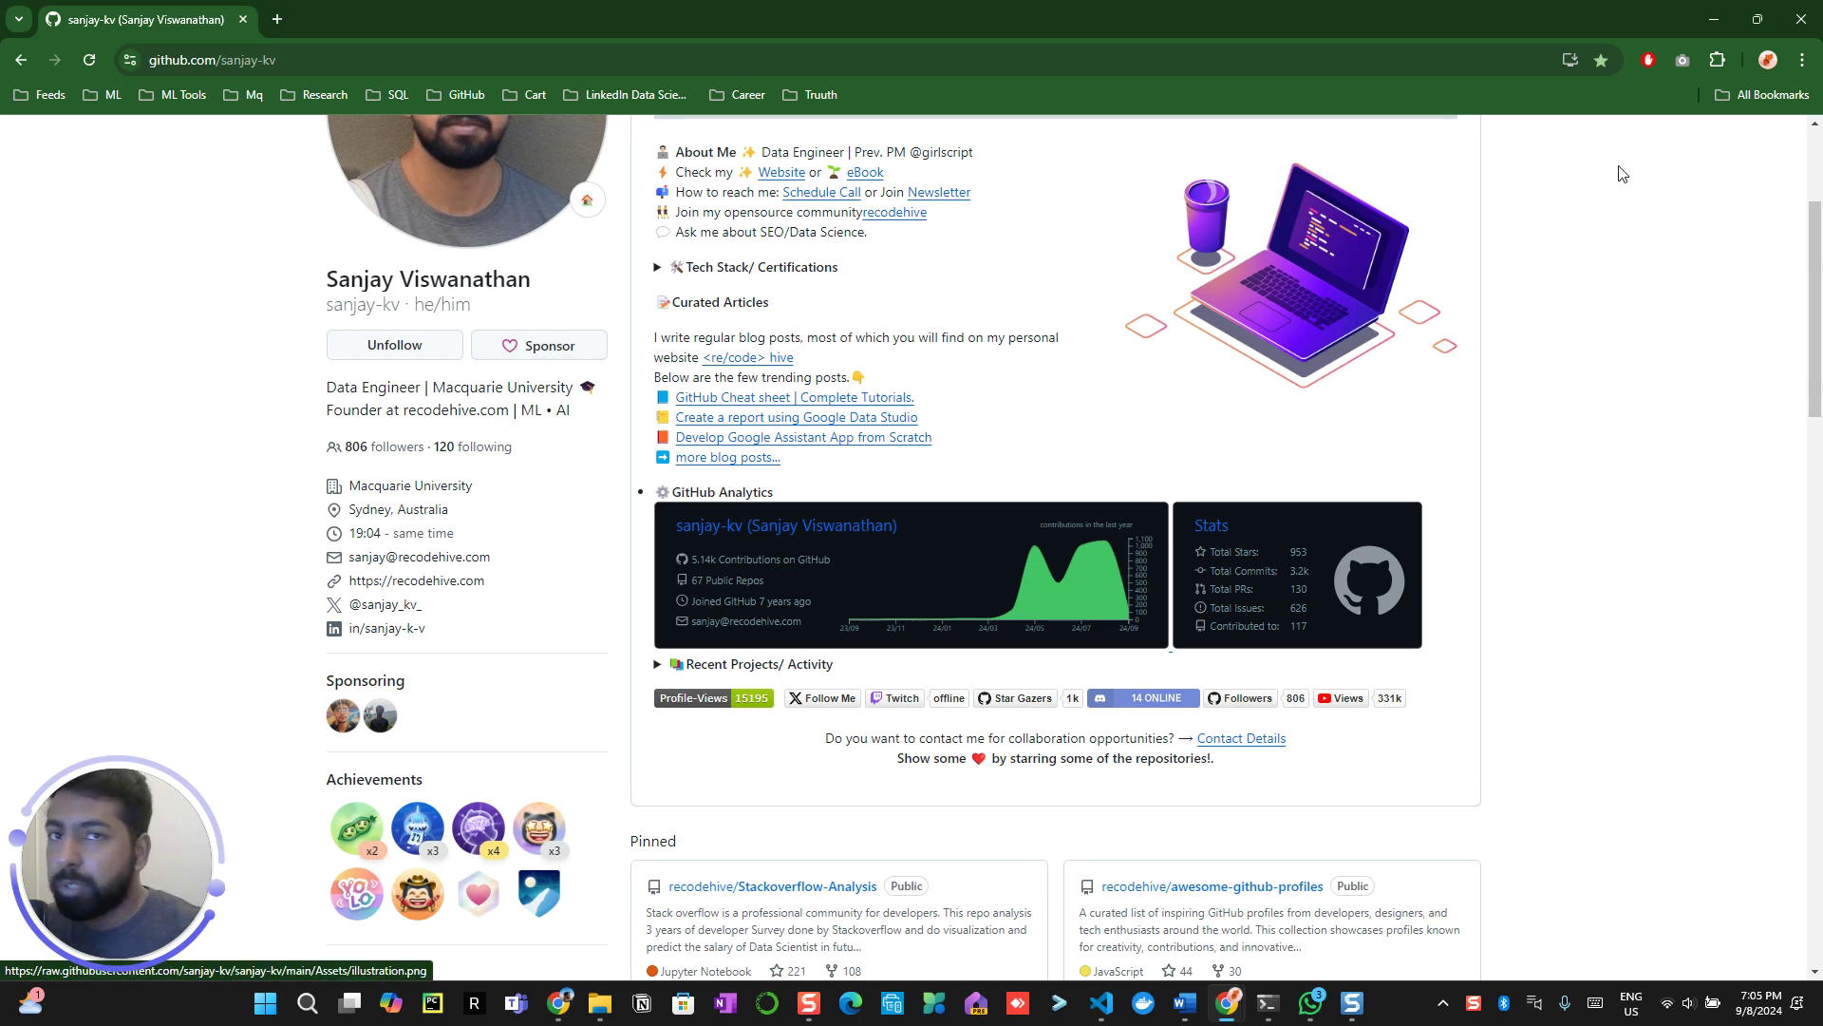
{"action": "scroll", "coordinate": [997, 570], "scroll_direction": "up", "scroll_amount": 5}
{"action": "left_click", "coordinate": [1776, 146]}
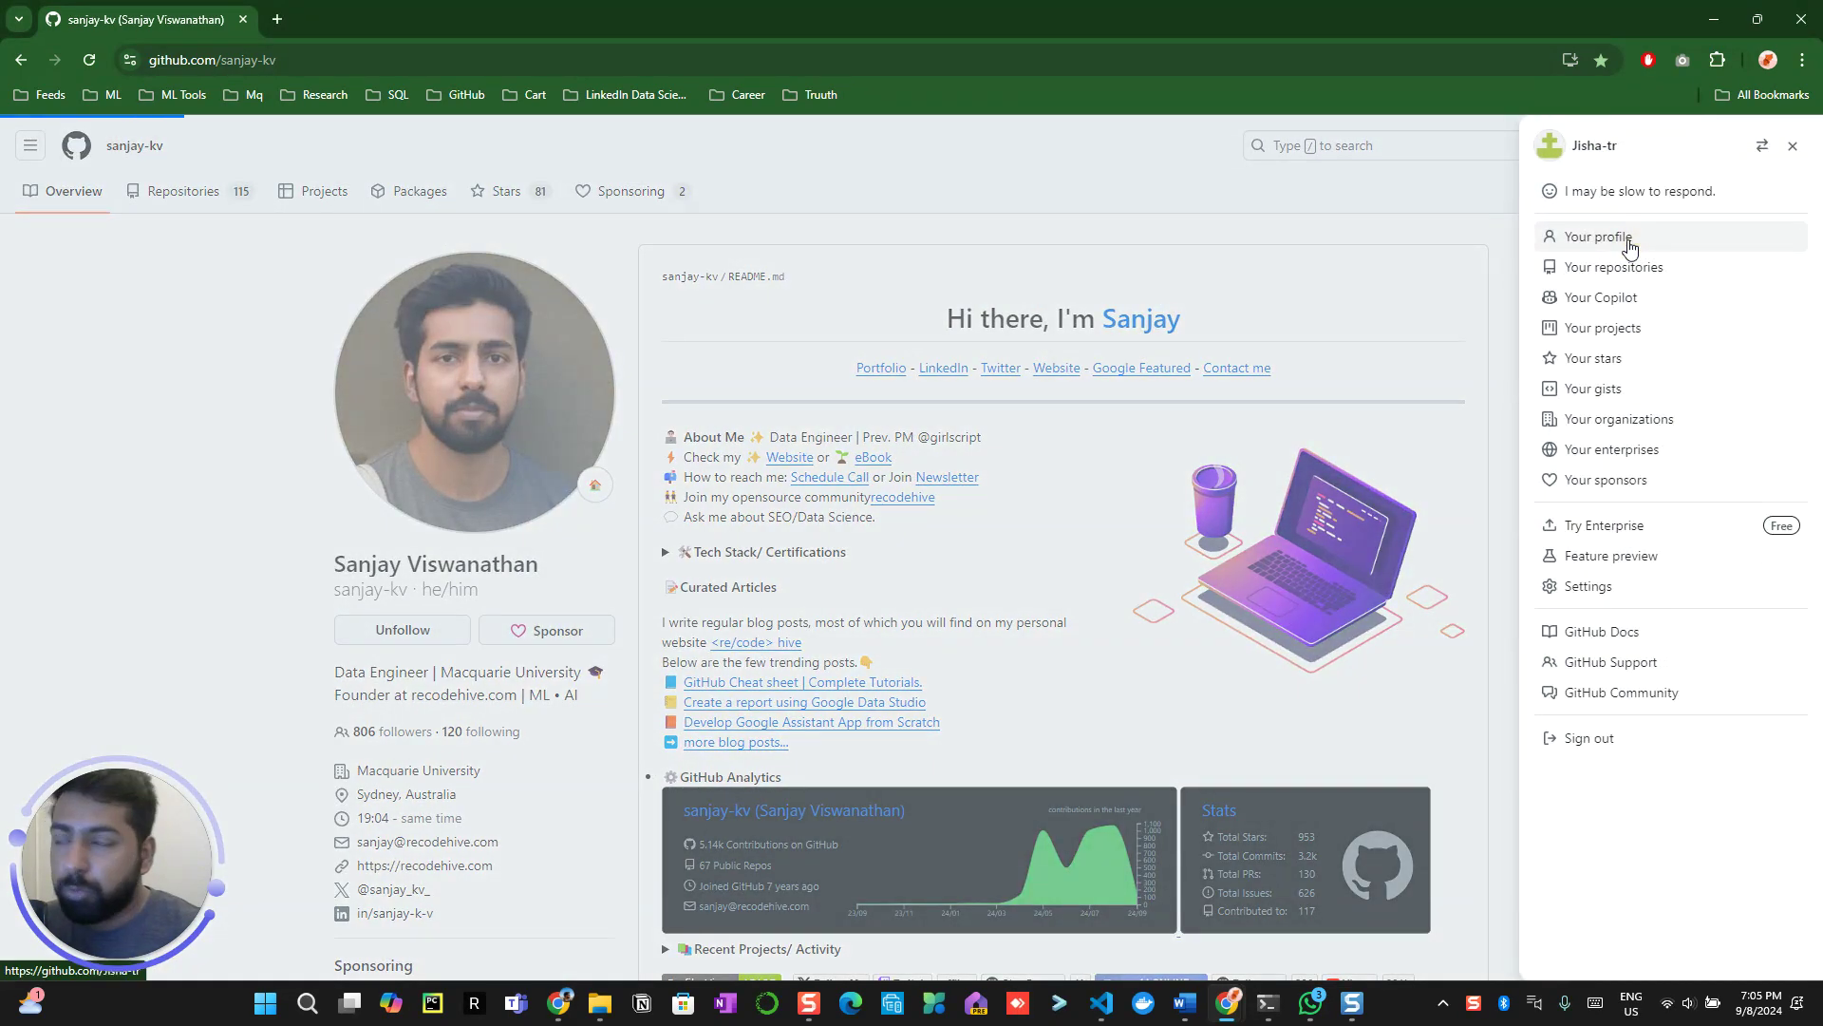
{"action": "left_click", "coordinate": [1596, 237]}
{"action": "scroll", "coordinate": [867, 381], "scroll_direction": "down", "scroll_amount": 1}
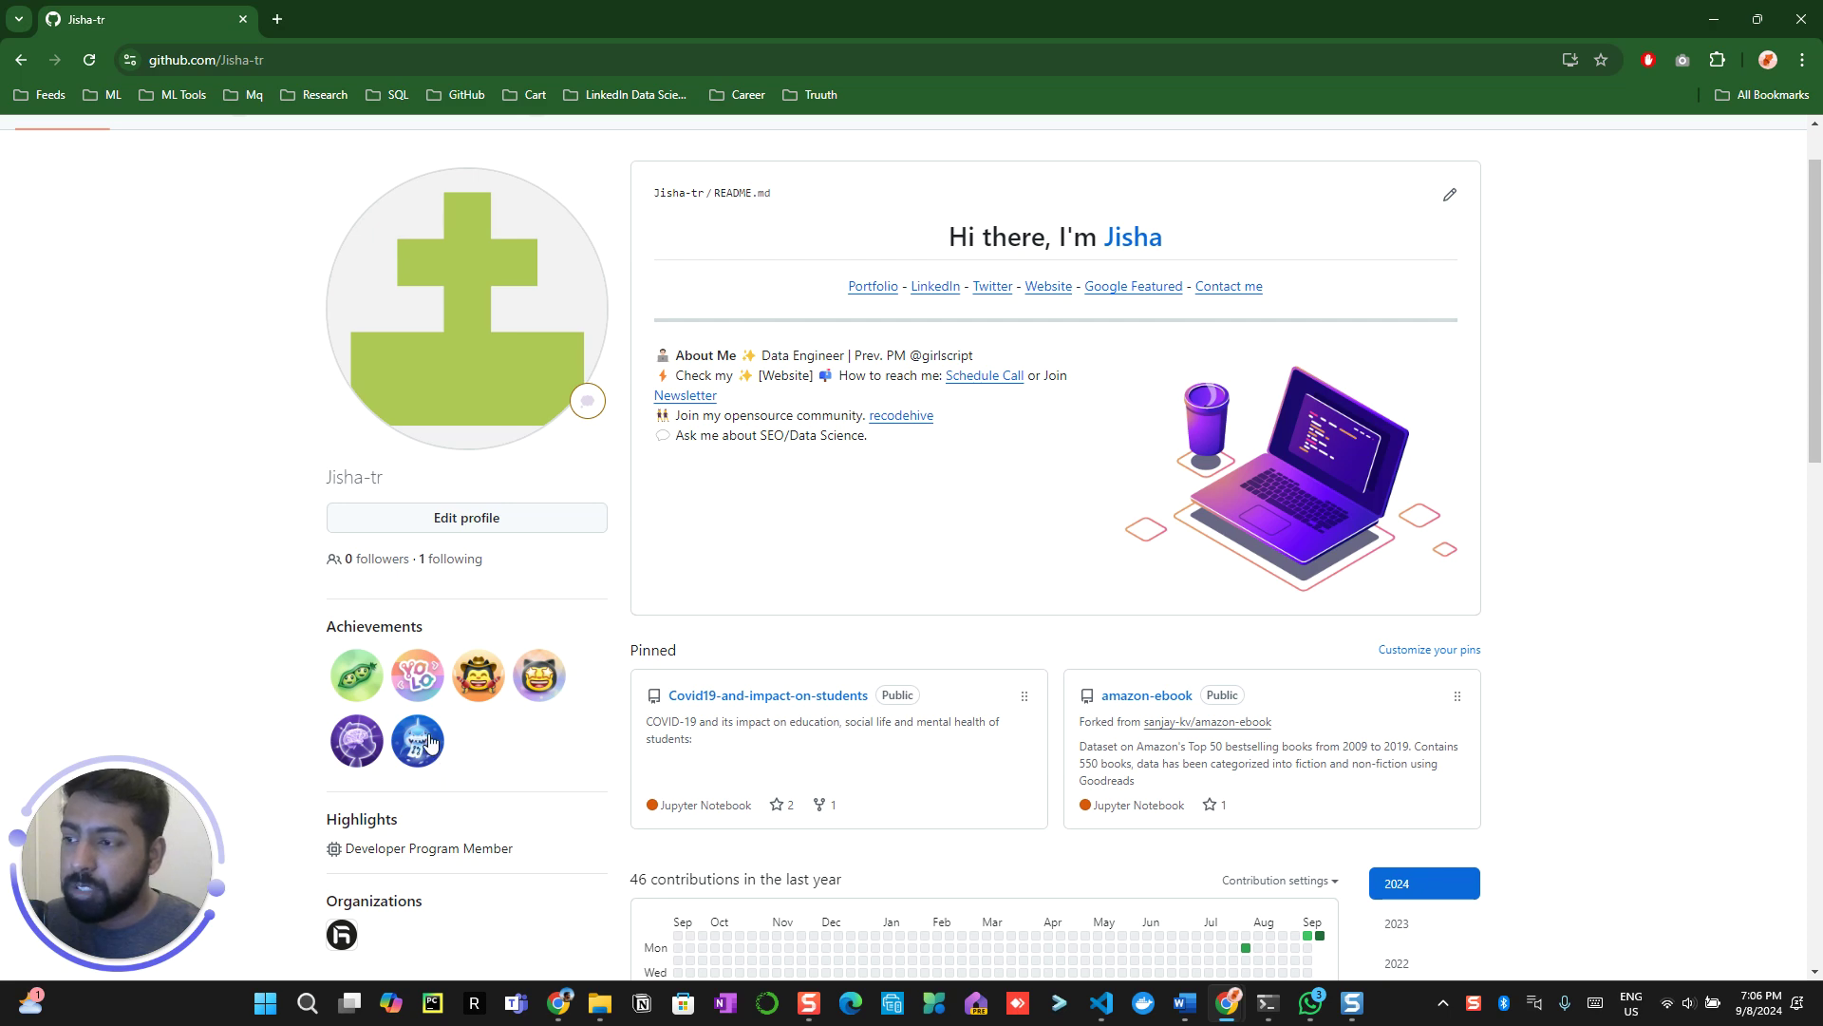
{"action": "left_click", "coordinate": [20, 58]}
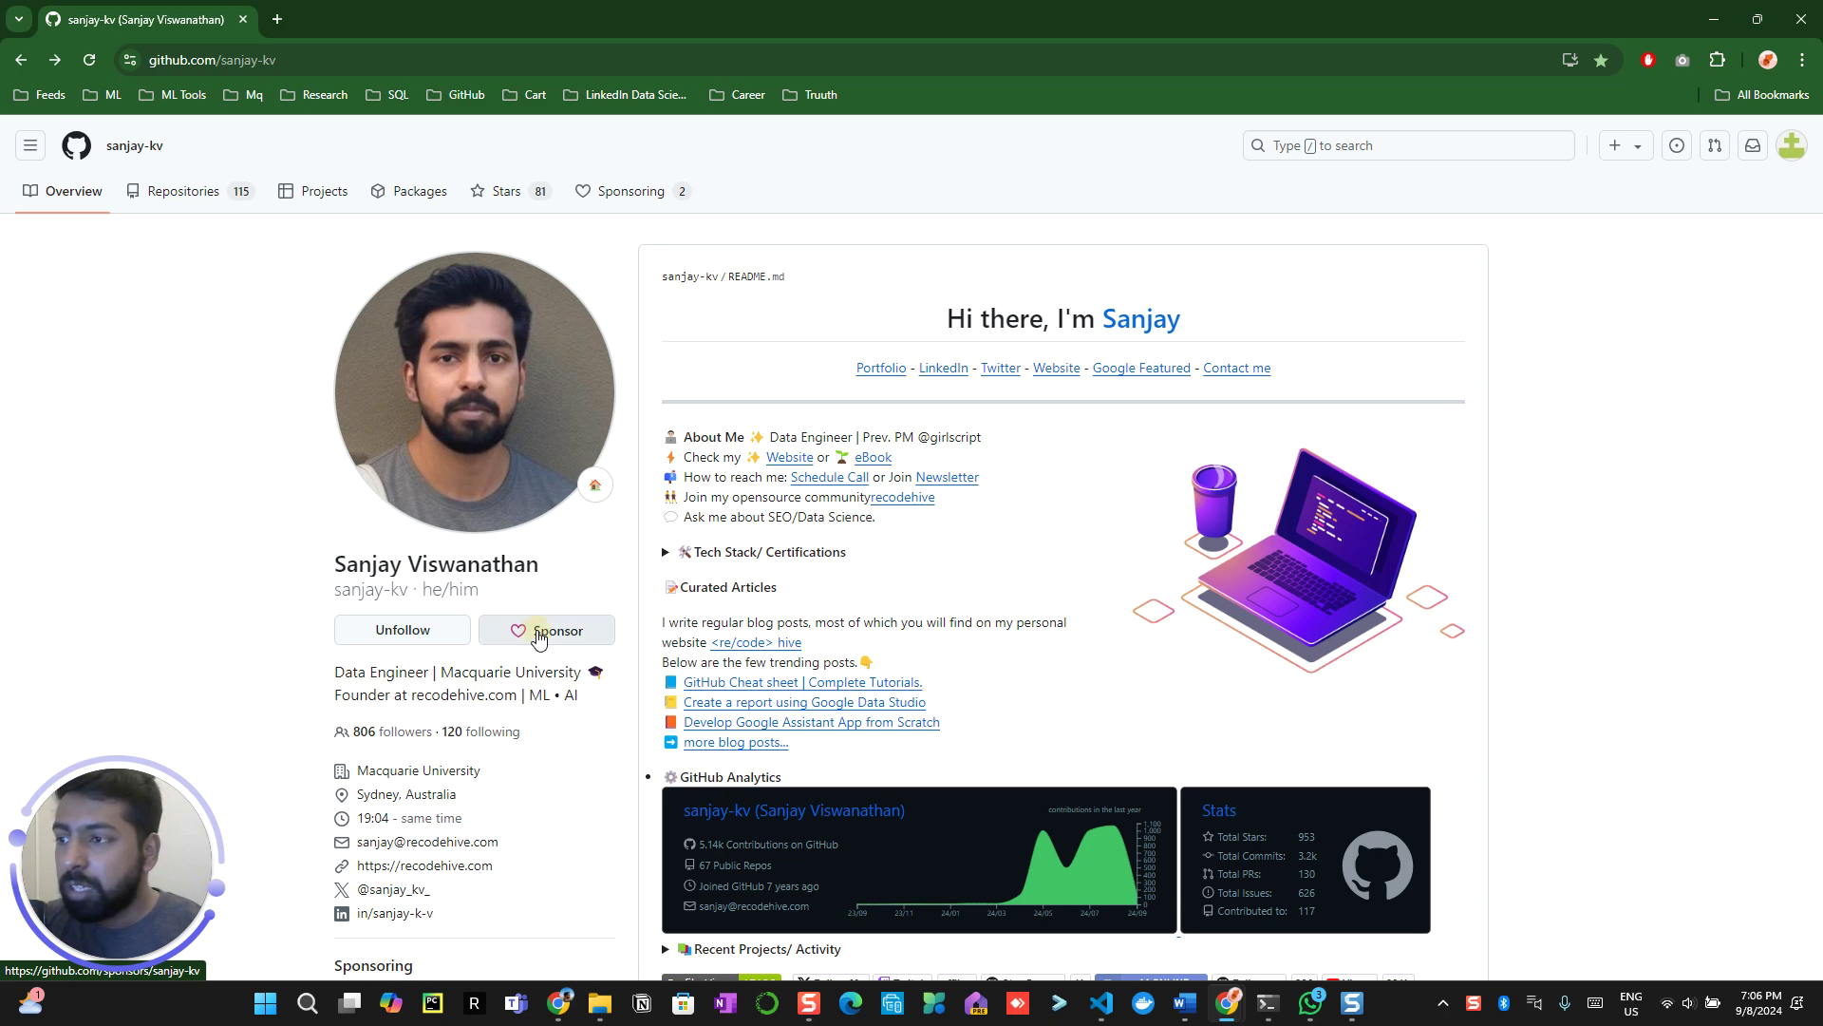
Start sponsoring the developer and set a one-time custom amount of $1.
{"action": "left_click", "coordinate": [539, 635]}
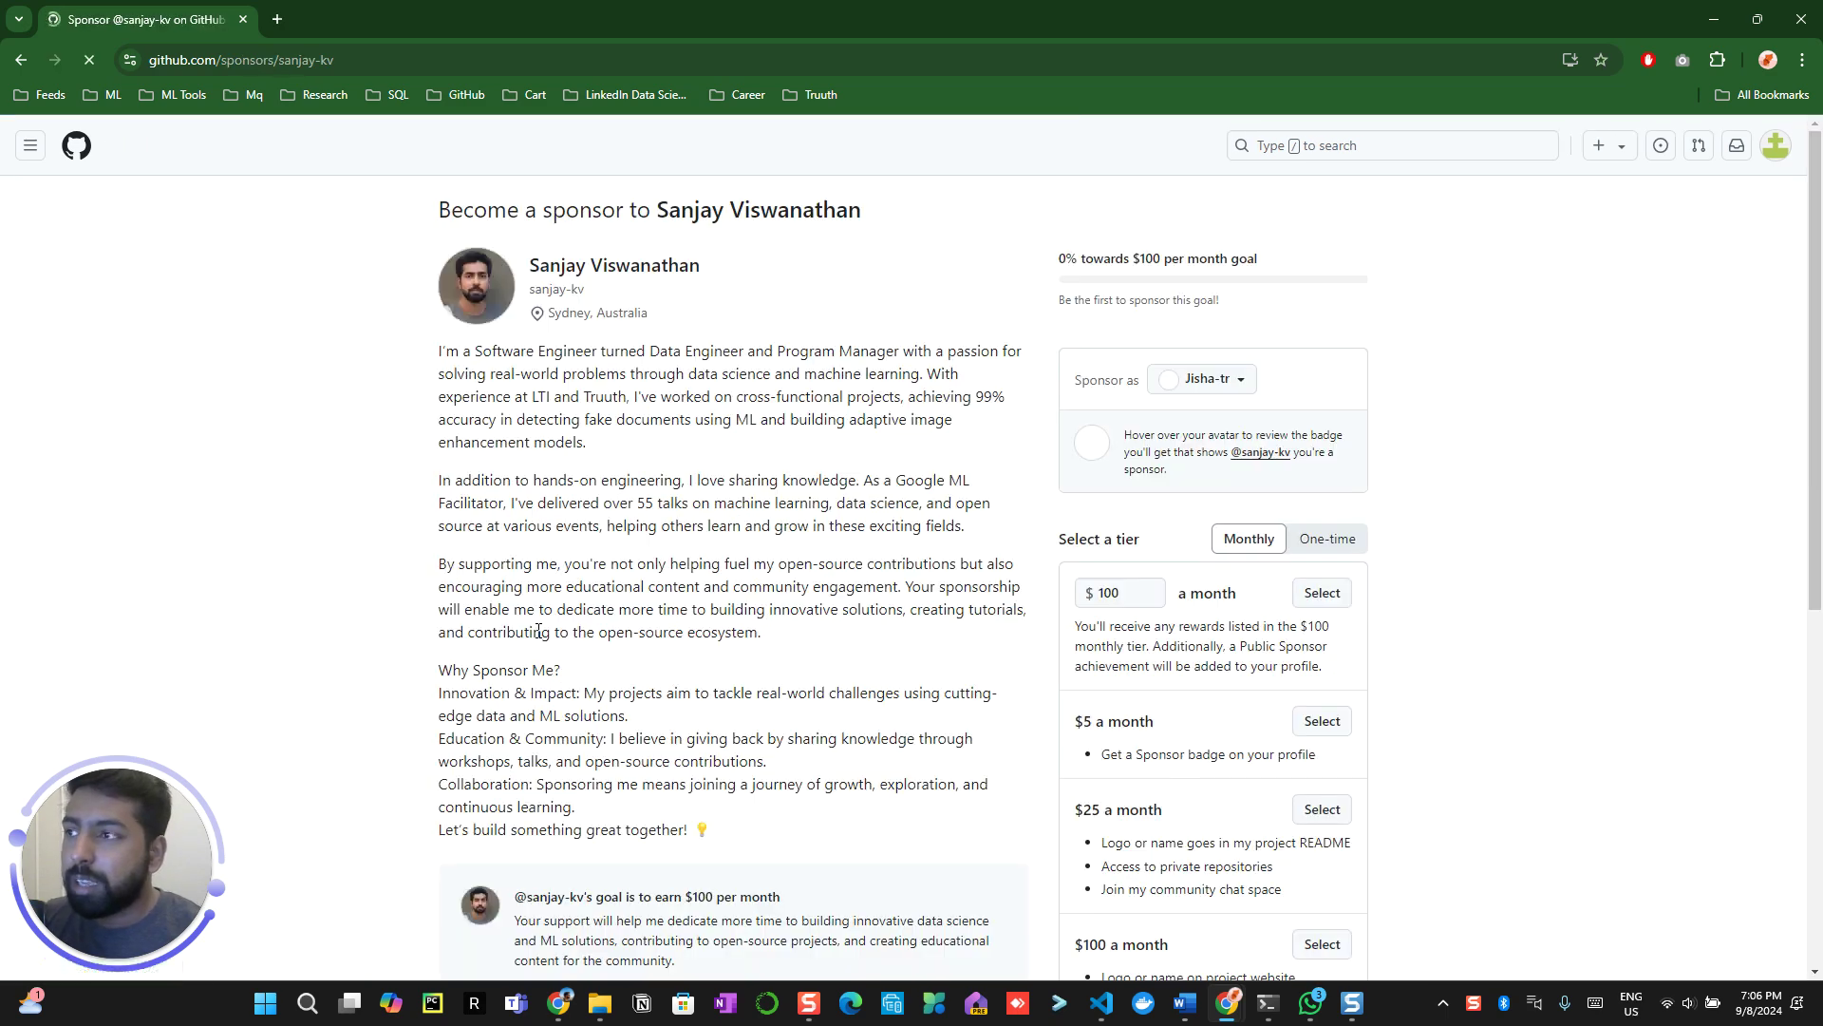
{"action": "left_click", "coordinate": [1328, 540]}
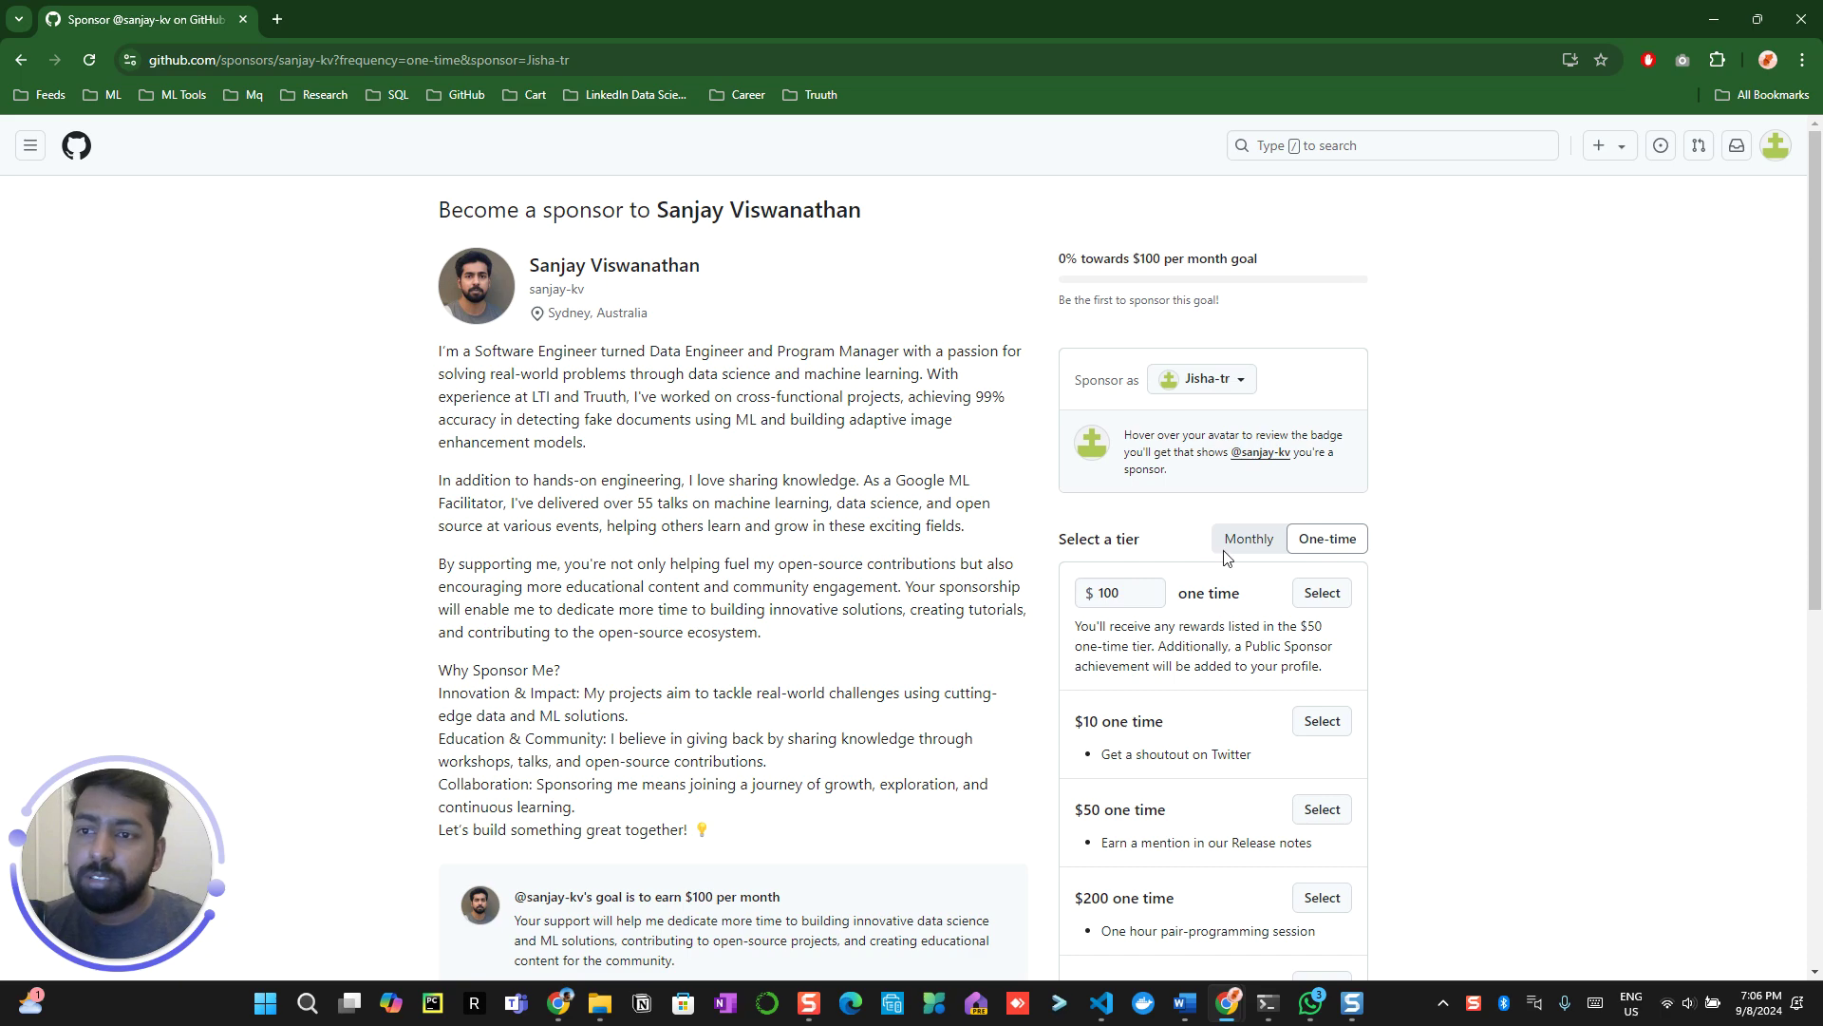
{"action": "left_click", "coordinate": [1130, 594]}
{"action": "scroll", "coordinate": [1220, 636], "scroll_direction": "down", "scroll_amount": 5}
{"action": "scroll", "coordinate": [1221, 635], "scroll_direction": "up", "scroll_amount": 2}
{"action": "scroll", "coordinate": [1221, 635], "scroll_direction": "up", "scroll_amount": 5}
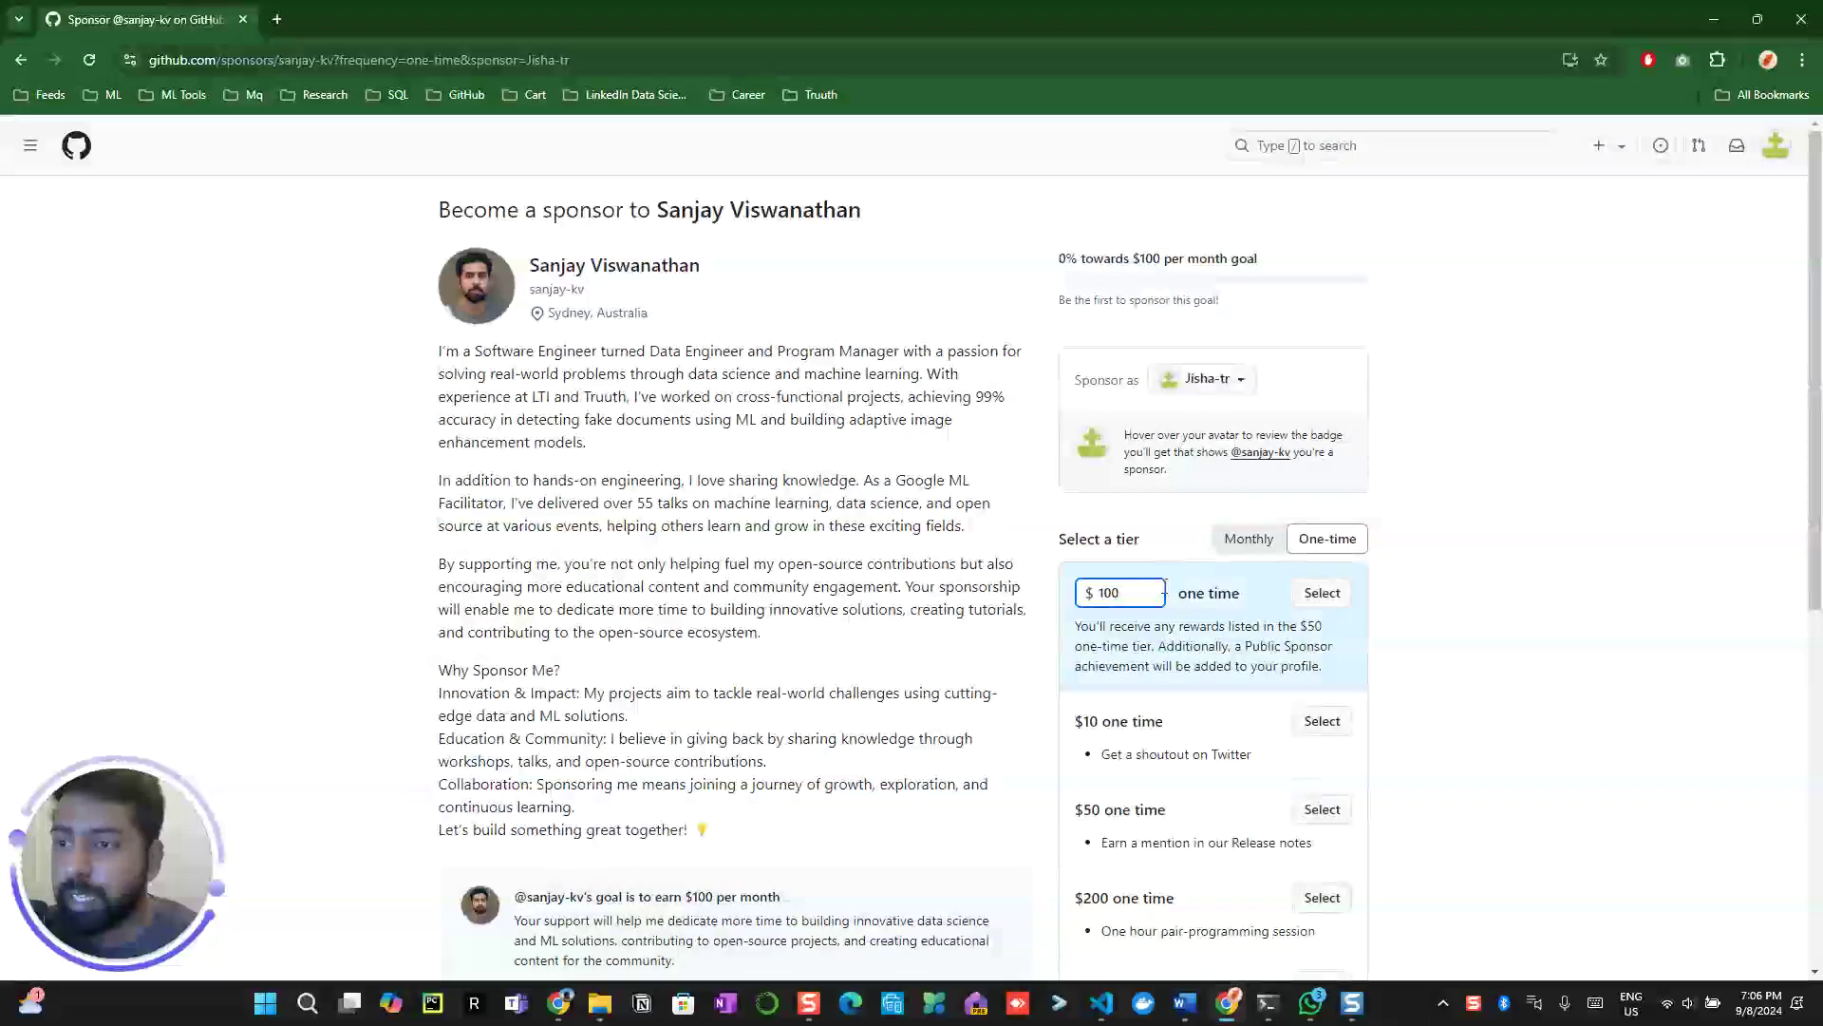
{"action": "key", "text": "BackSpace"}
{"action": "key", "text": "BackSpace"}
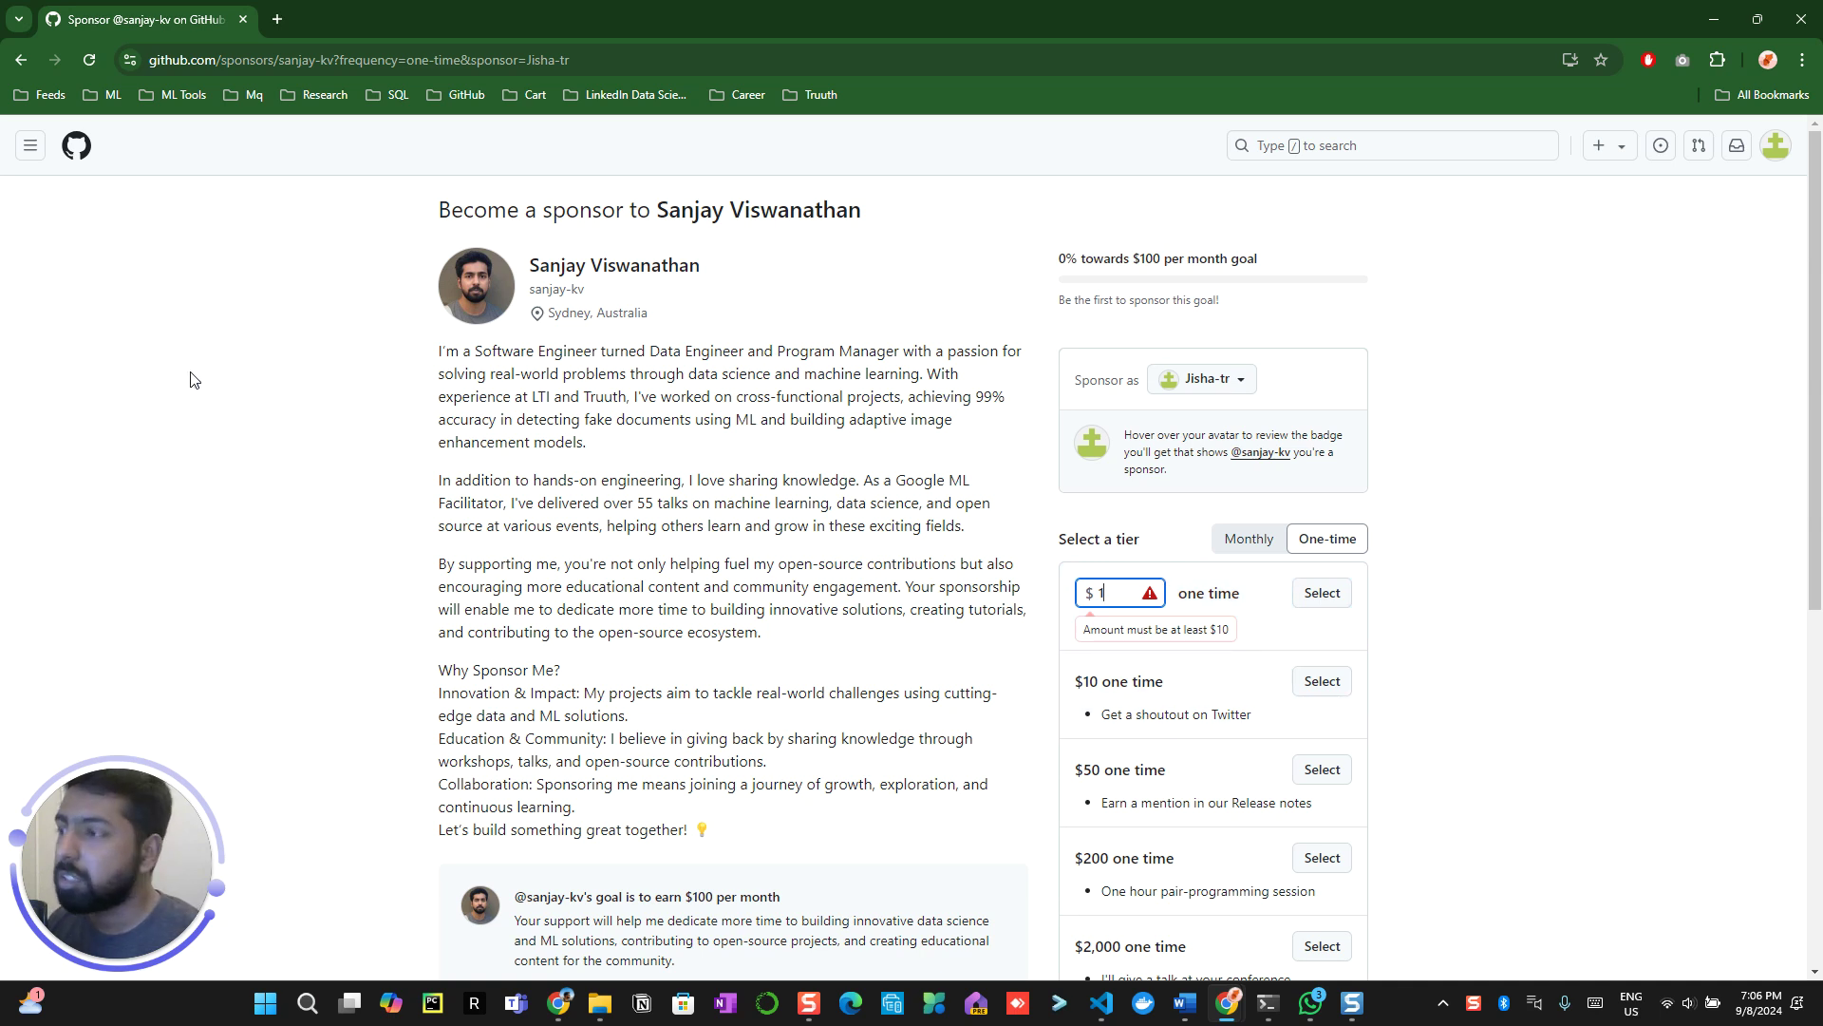
Re-edit the custom sponsorship amount to confirm it stays at $1.
{"action": "left_click", "coordinate": [281, 311]}
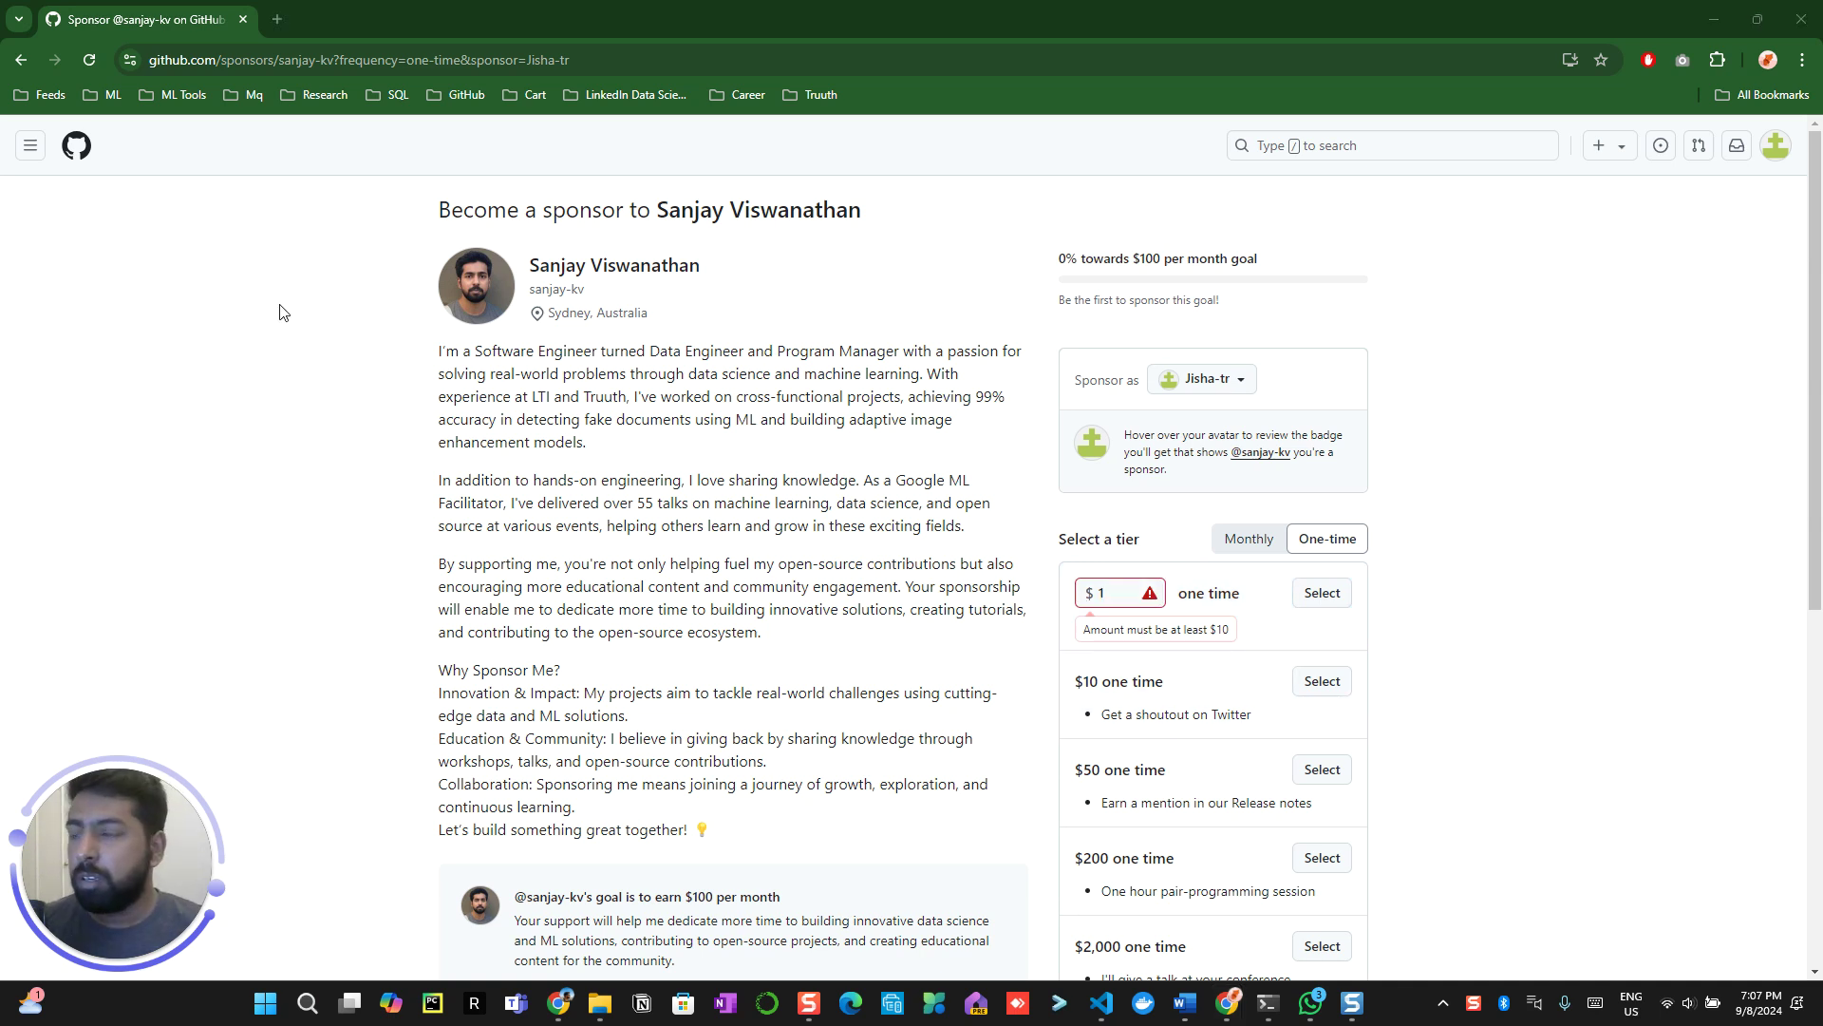
{"action": "left_click", "coordinate": [1118, 593]}
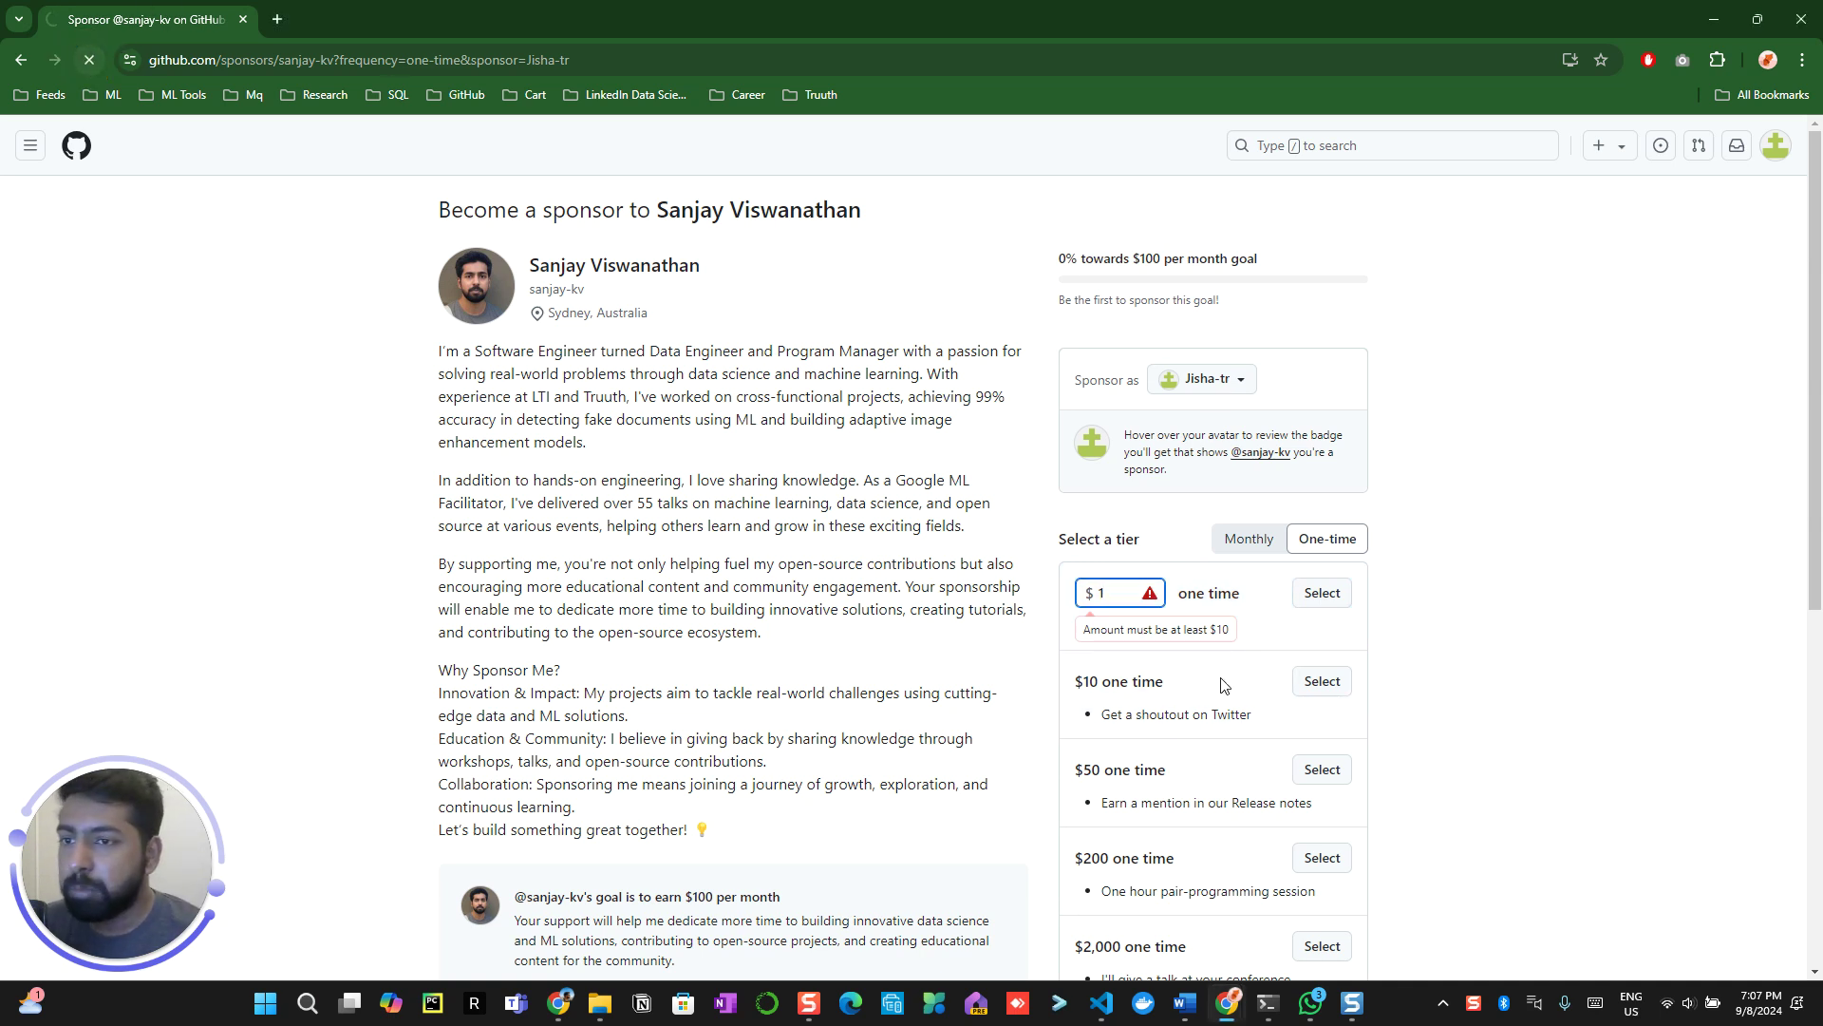
{"action": "type", "text": "0"}
{"action": "left_click", "coordinate": [1126, 592]}
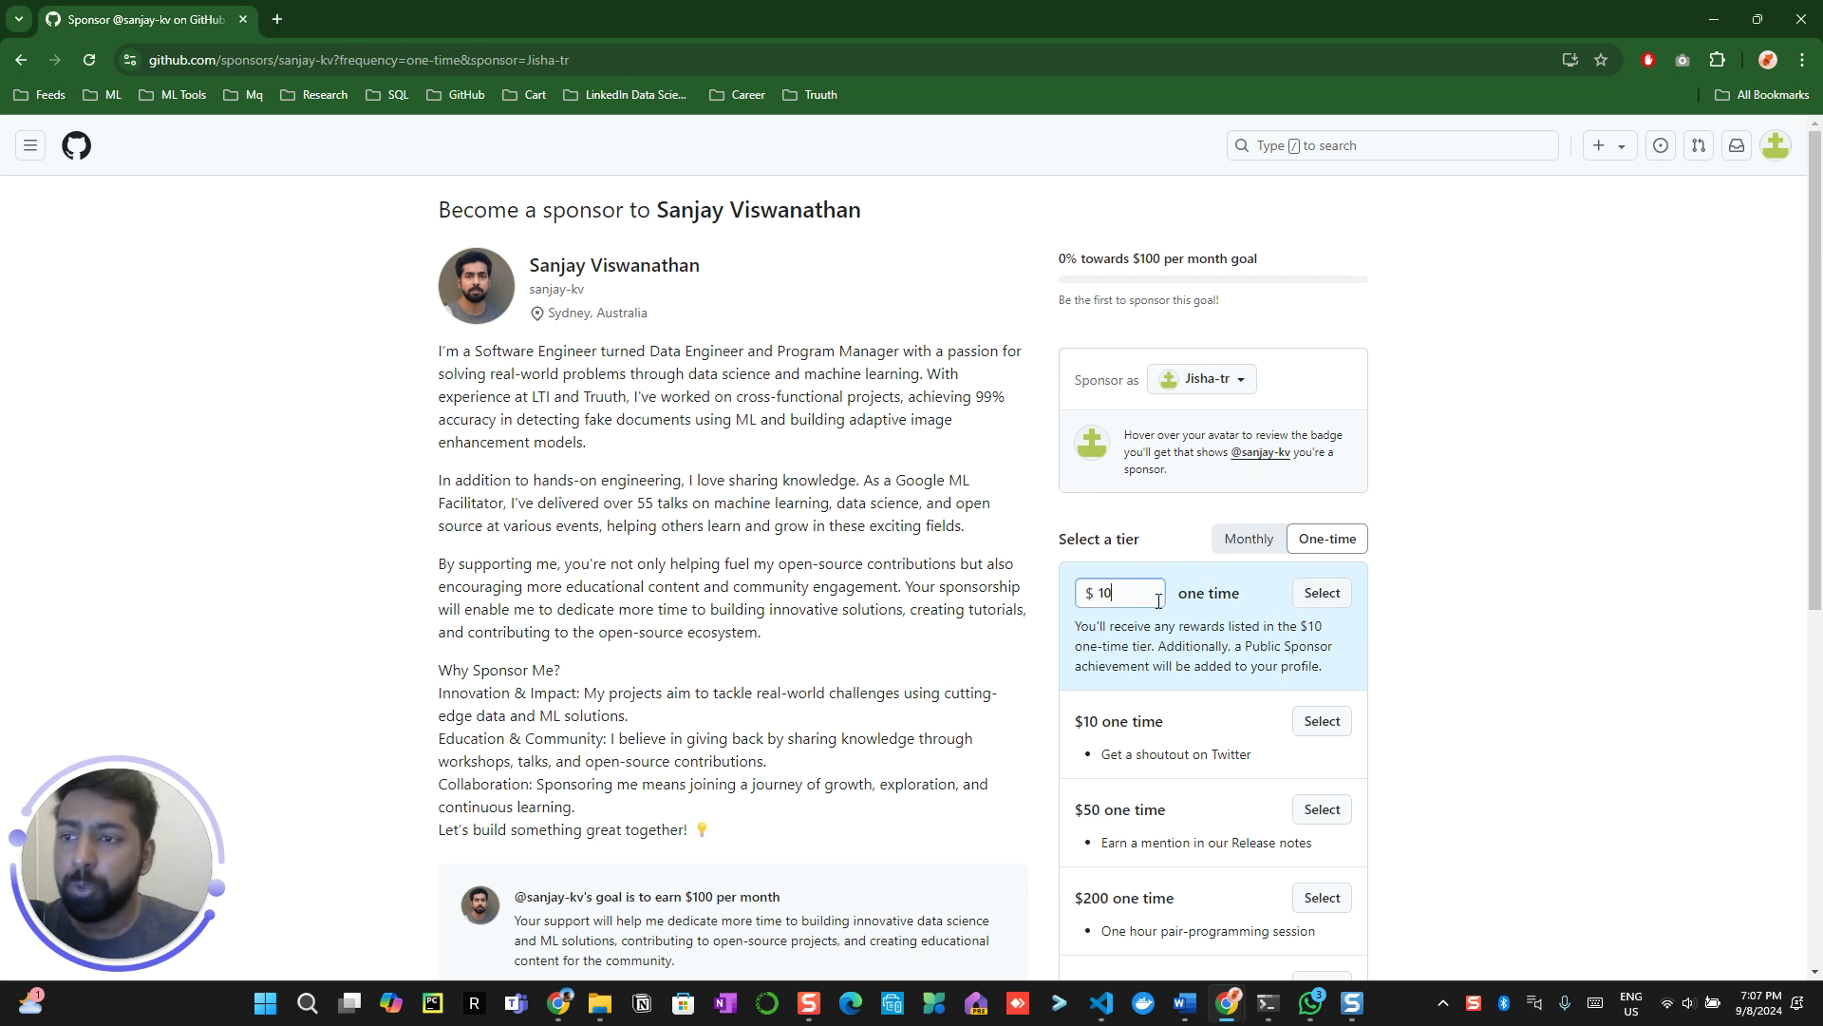
{"action": "key", "text": "BackSpace"}
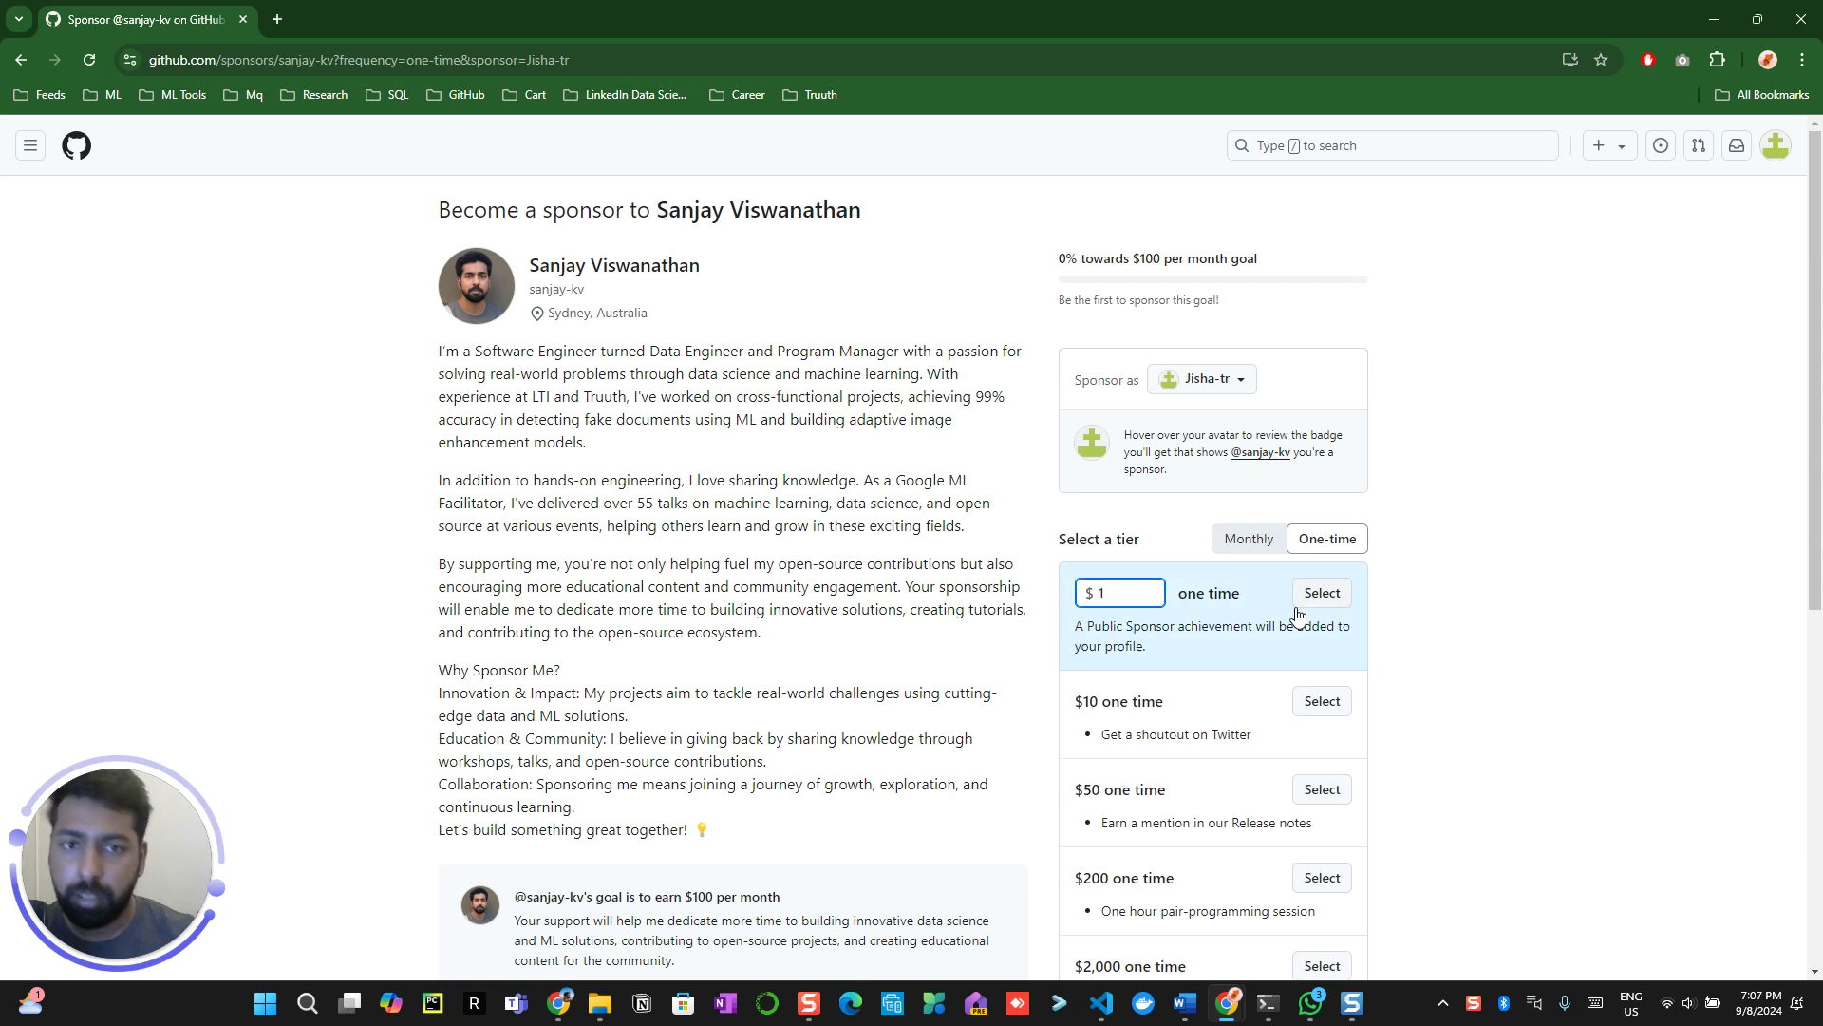
Choose the $1 one-time sponsorship tier.
{"action": "left_click", "coordinate": [1325, 593]}
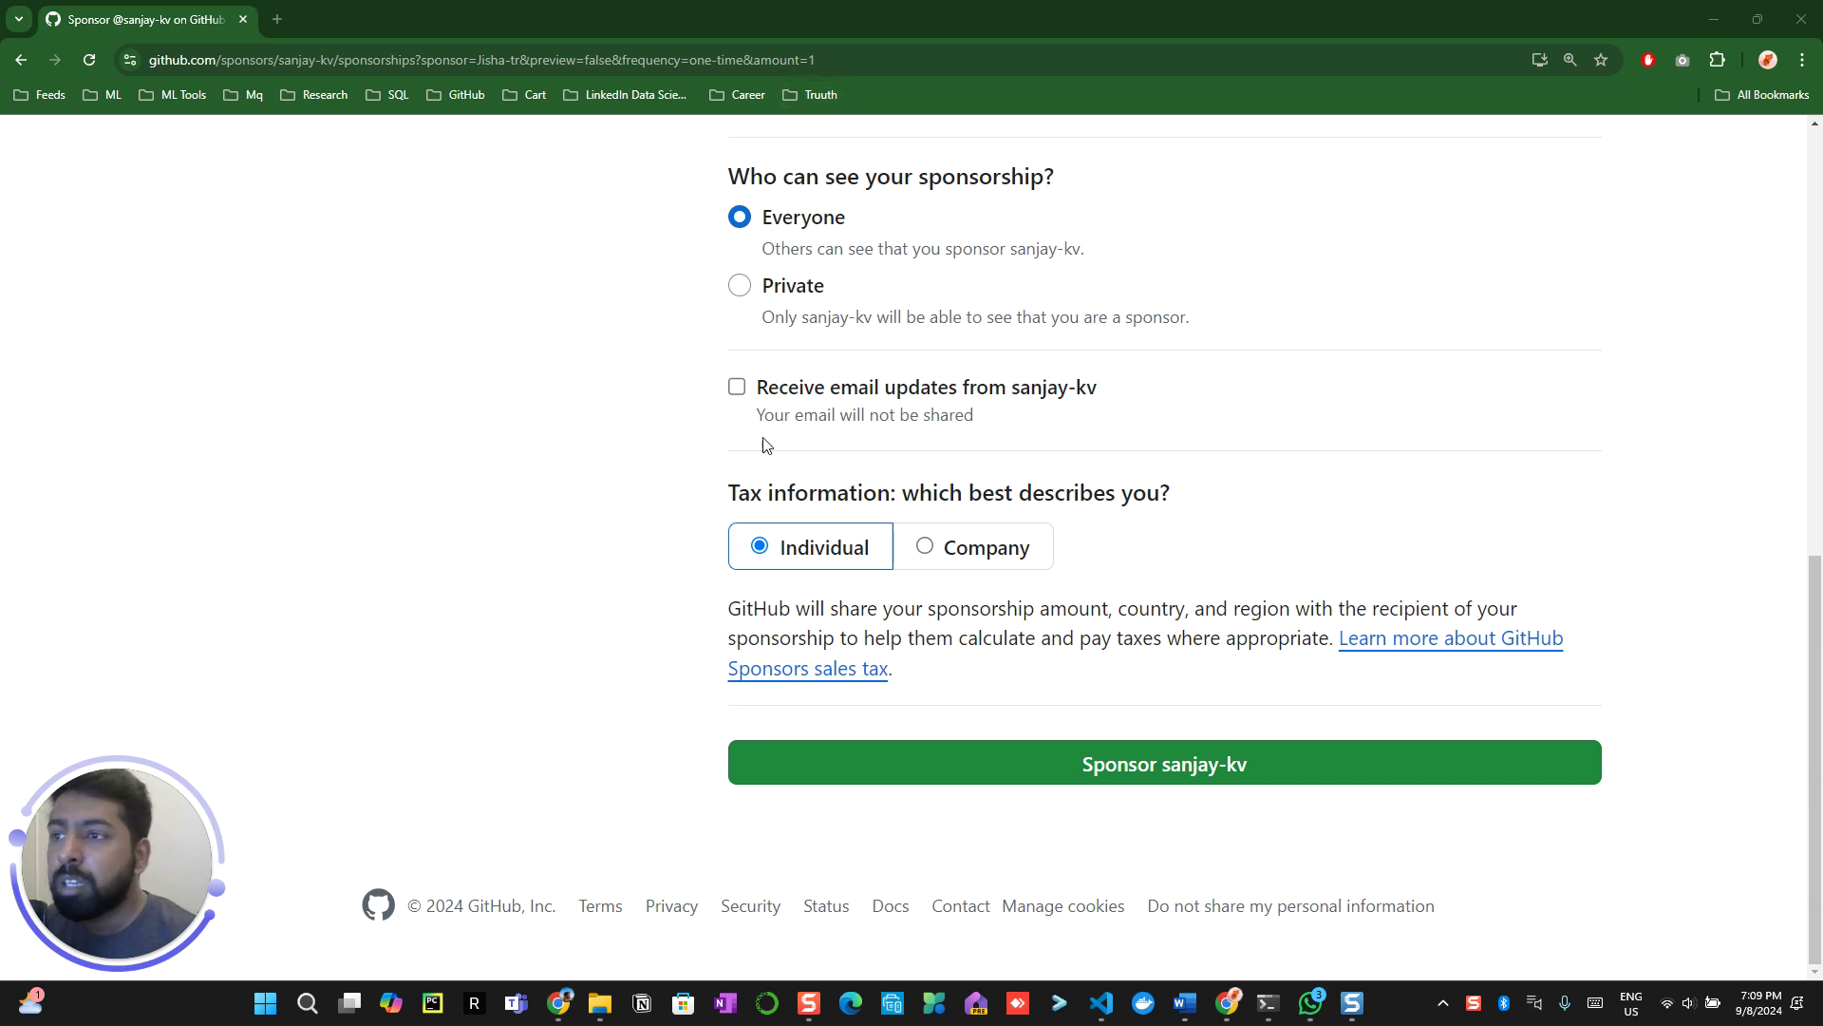
Turn on email updates from the developer and submit the $1 one-time sponsorship.
{"action": "left_click", "coordinate": [738, 389]}
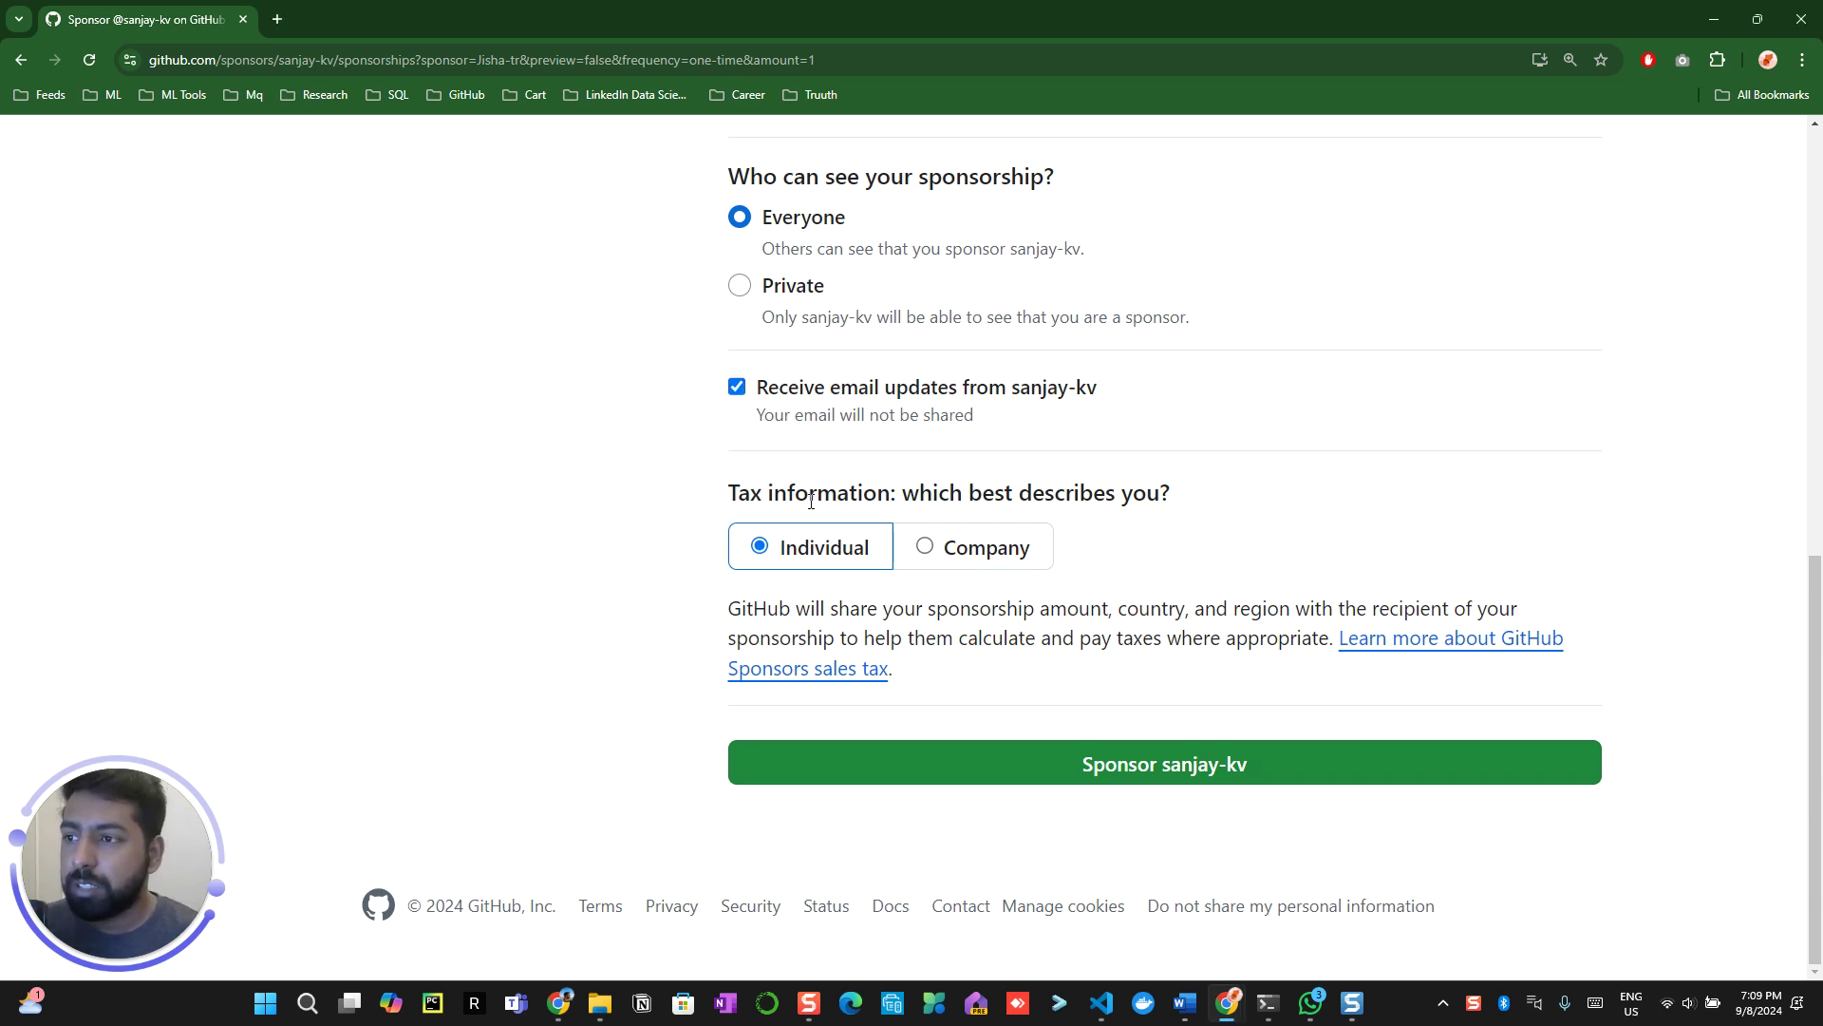
{"action": "left_click", "coordinate": [1222, 770]}
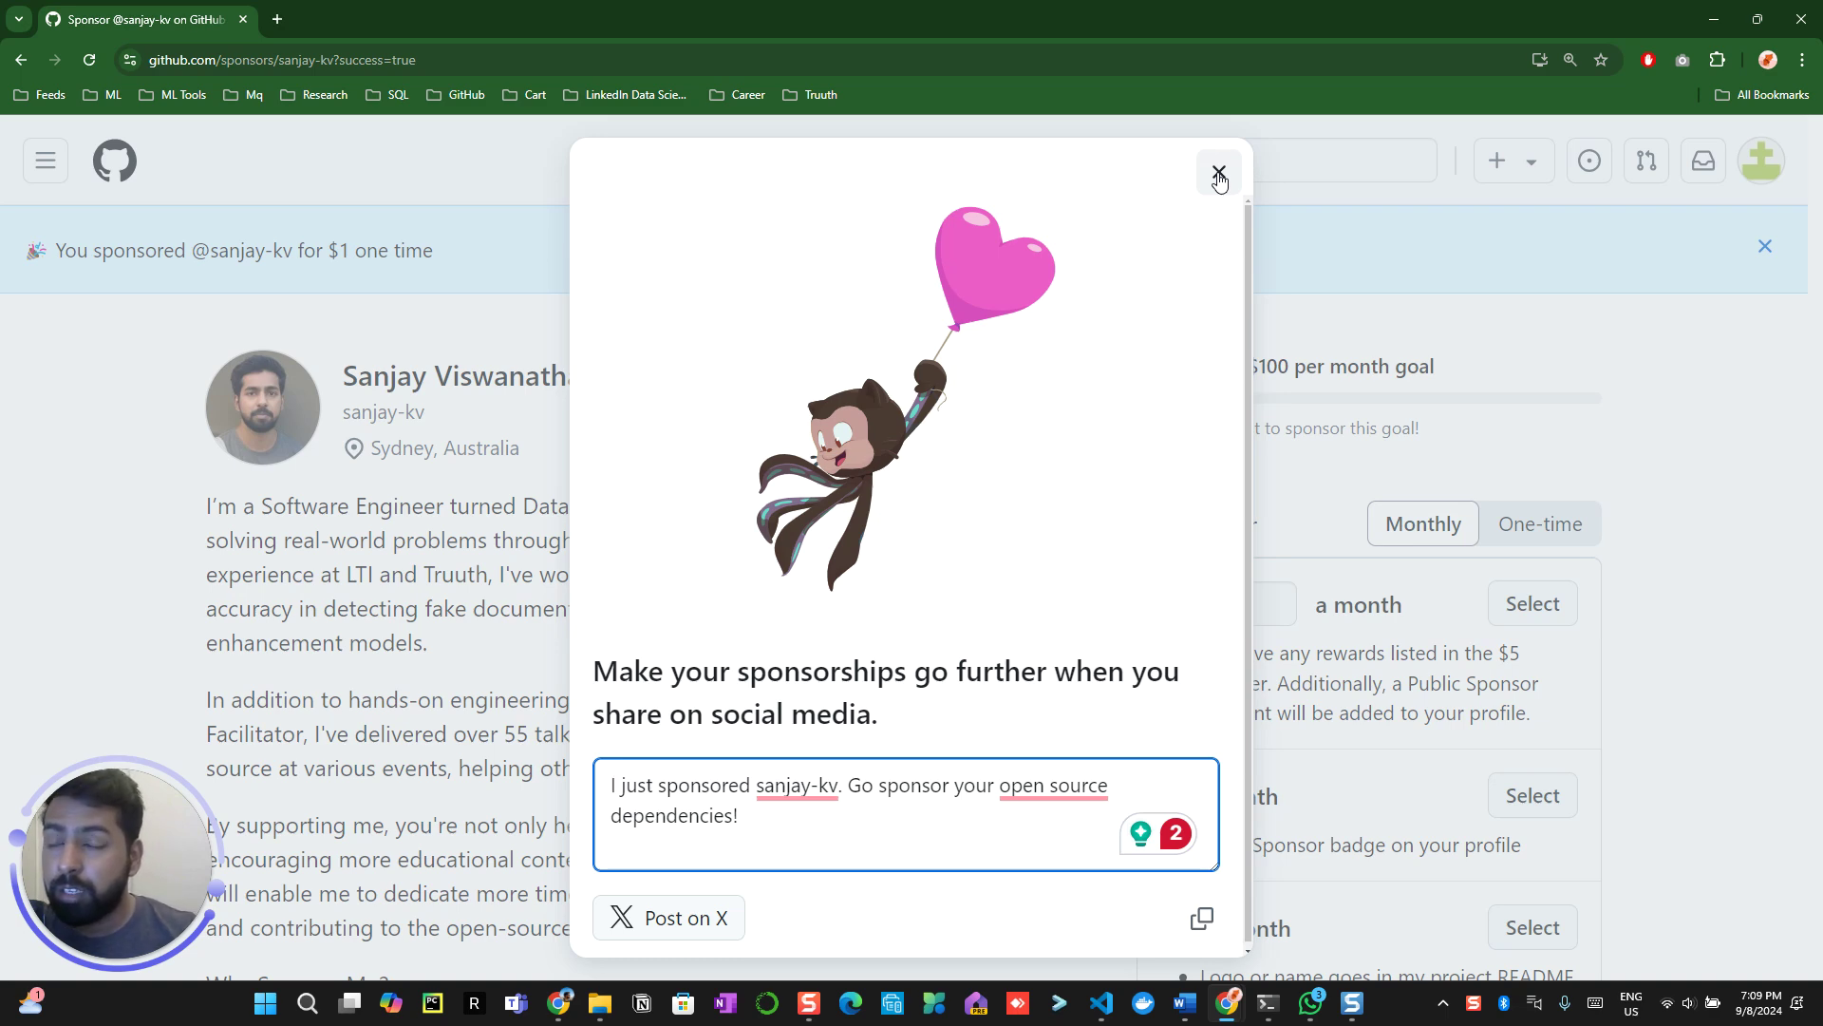
Dismiss the social-media share prompt and bring up the open windows list.
{"action": "left_click", "coordinate": [1219, 176]}
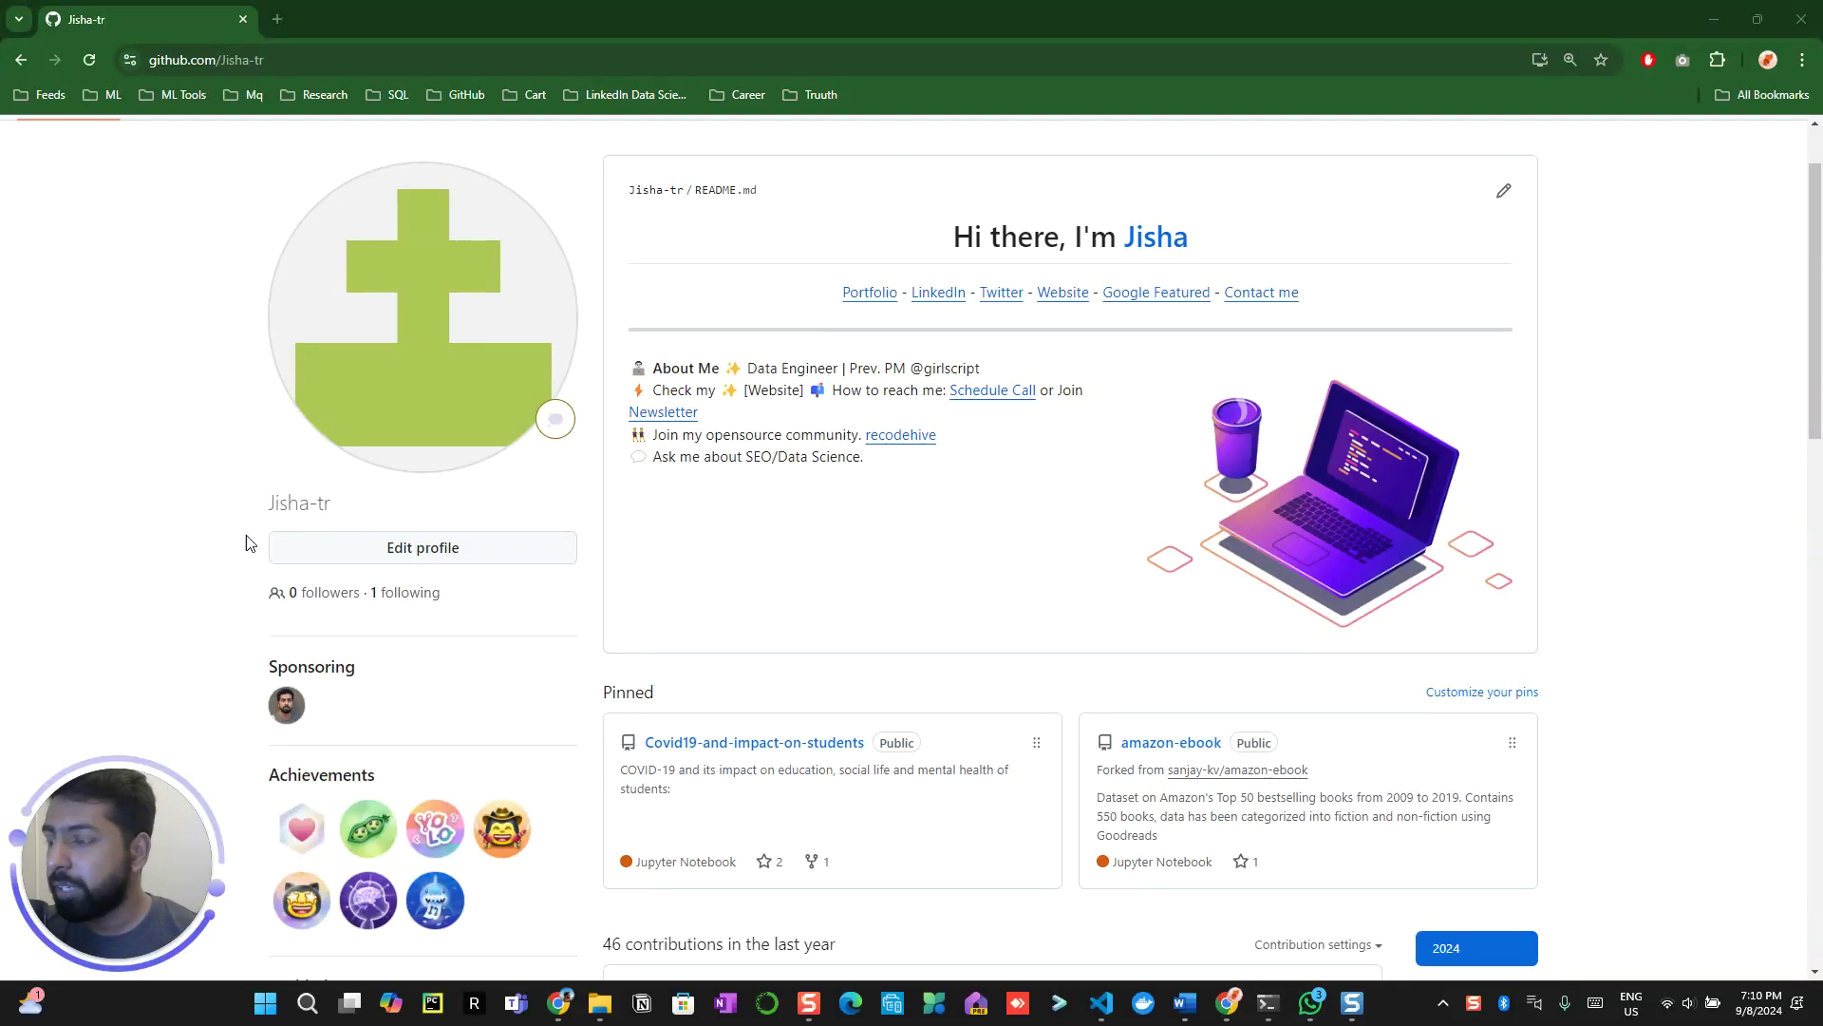
{"action": "scroll", "coordinate": [221, 465], "scroll_direction": "down", "scroll_amount": 1}
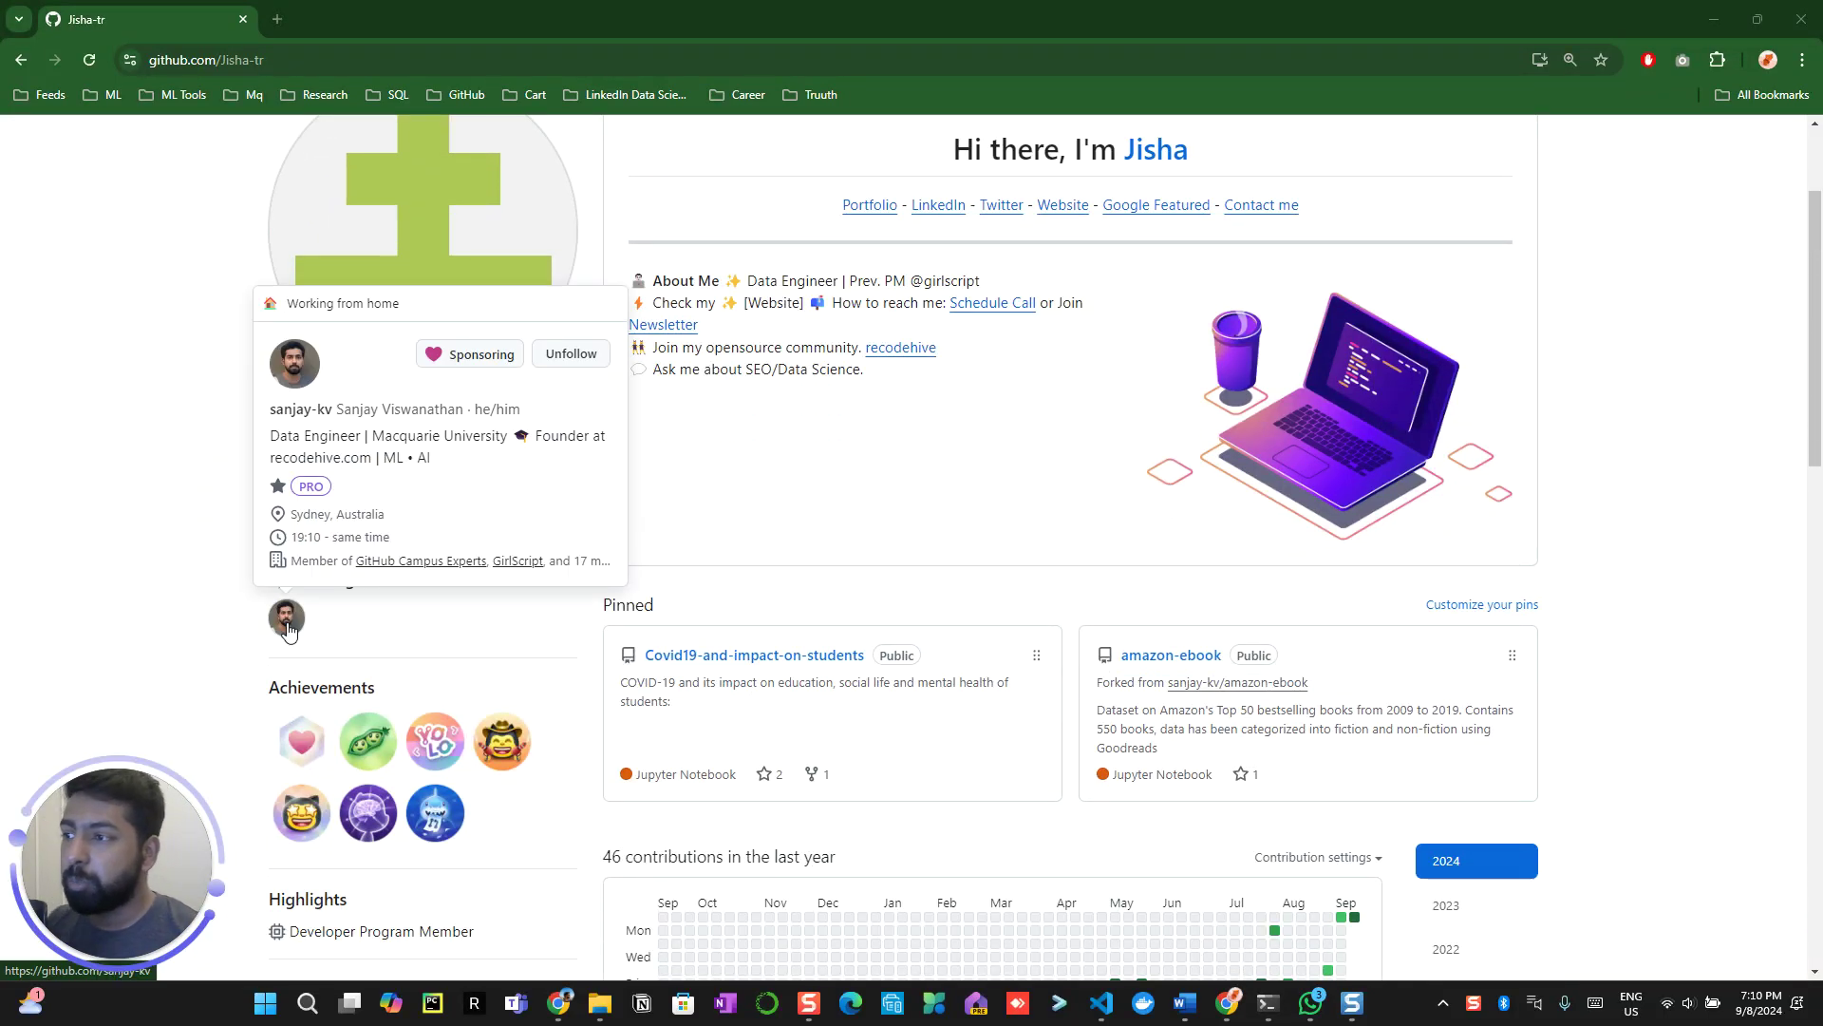
{"action": "scroll", "coordinate": [220, 464], "scroll_direction": "up", "scroll_amount": 2}
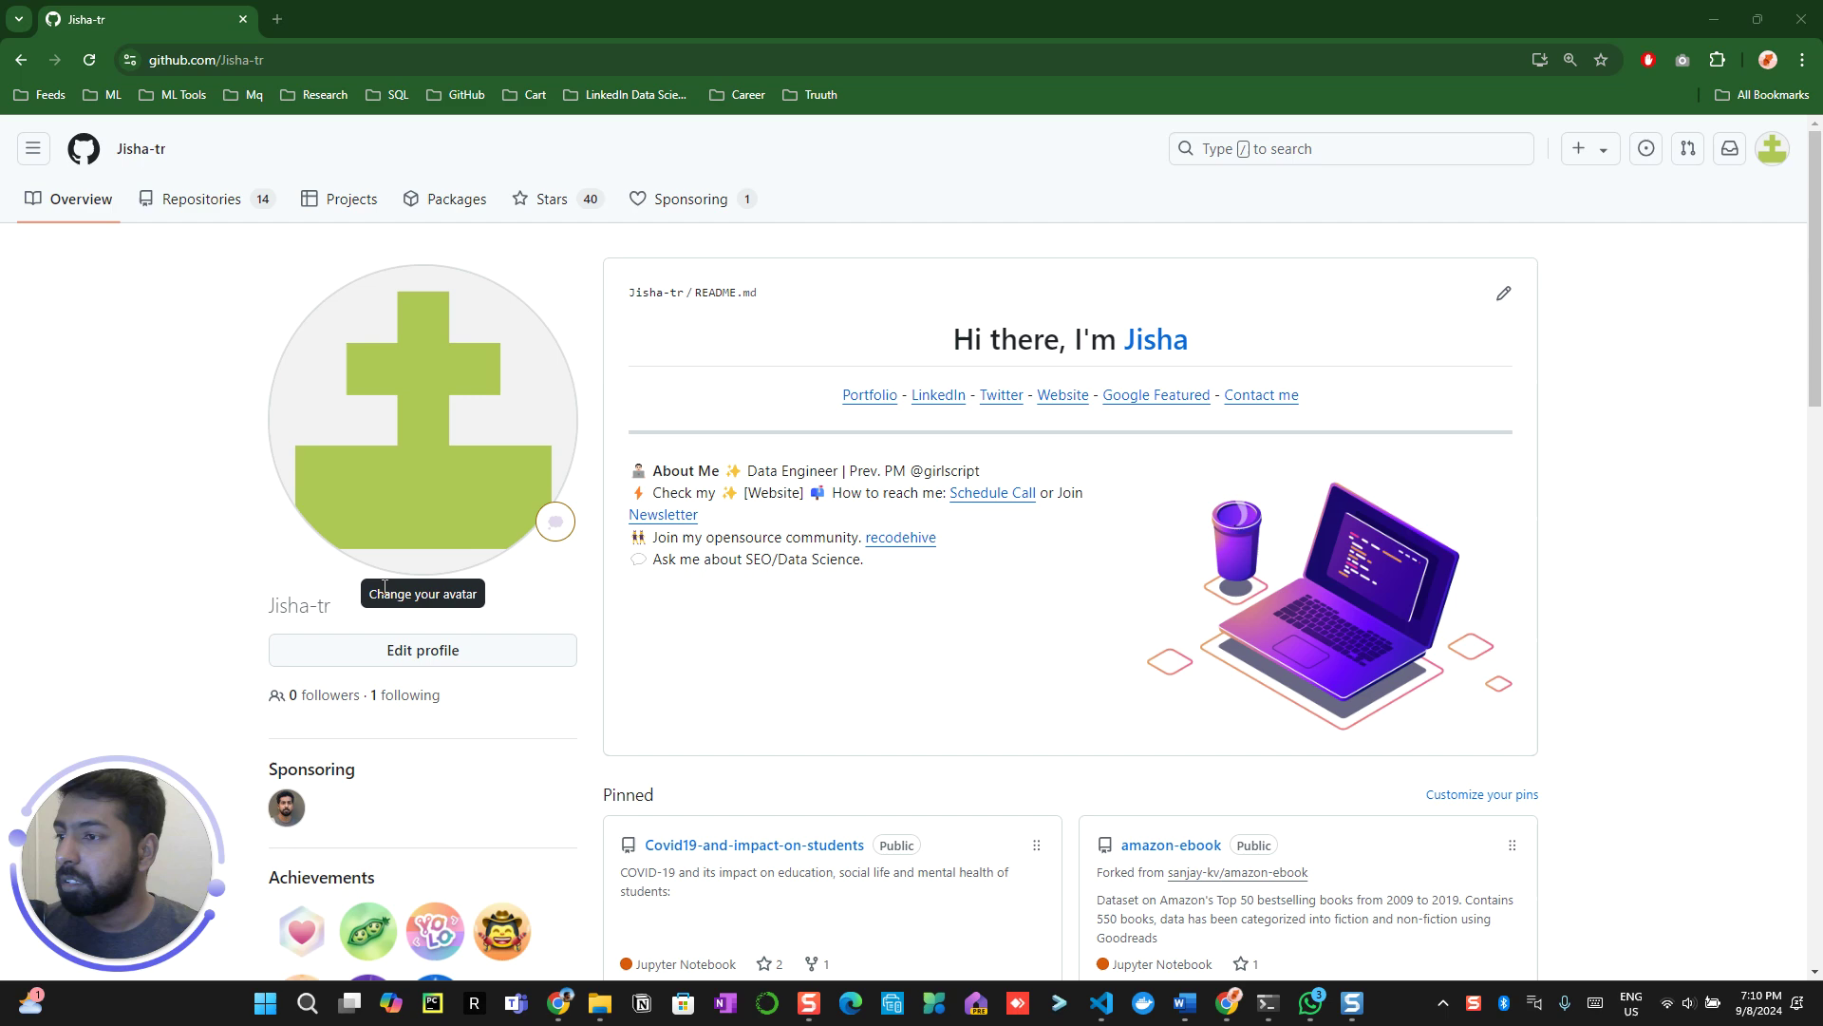
{"action": "scroll", "coordinate": [385, 588], "scroll_direction": "down", "scroll_amount": 2}
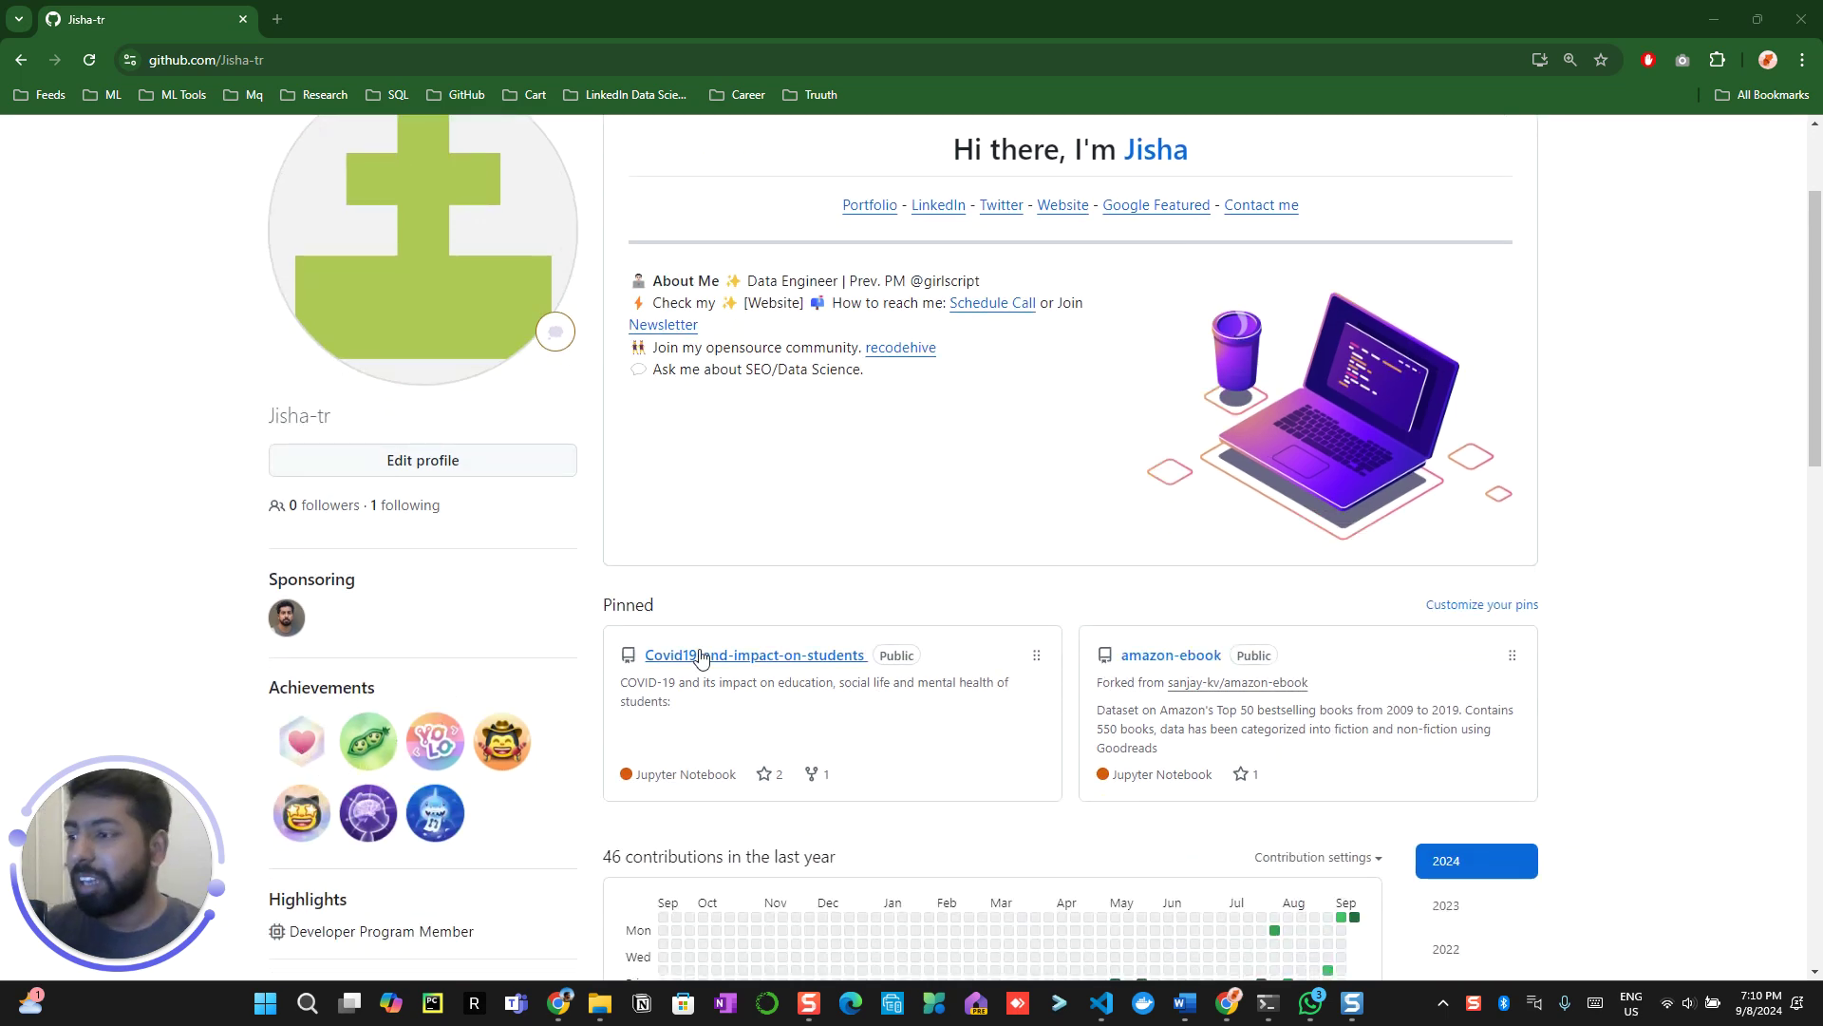
{"action": "key", "text": "alt+Tab"}
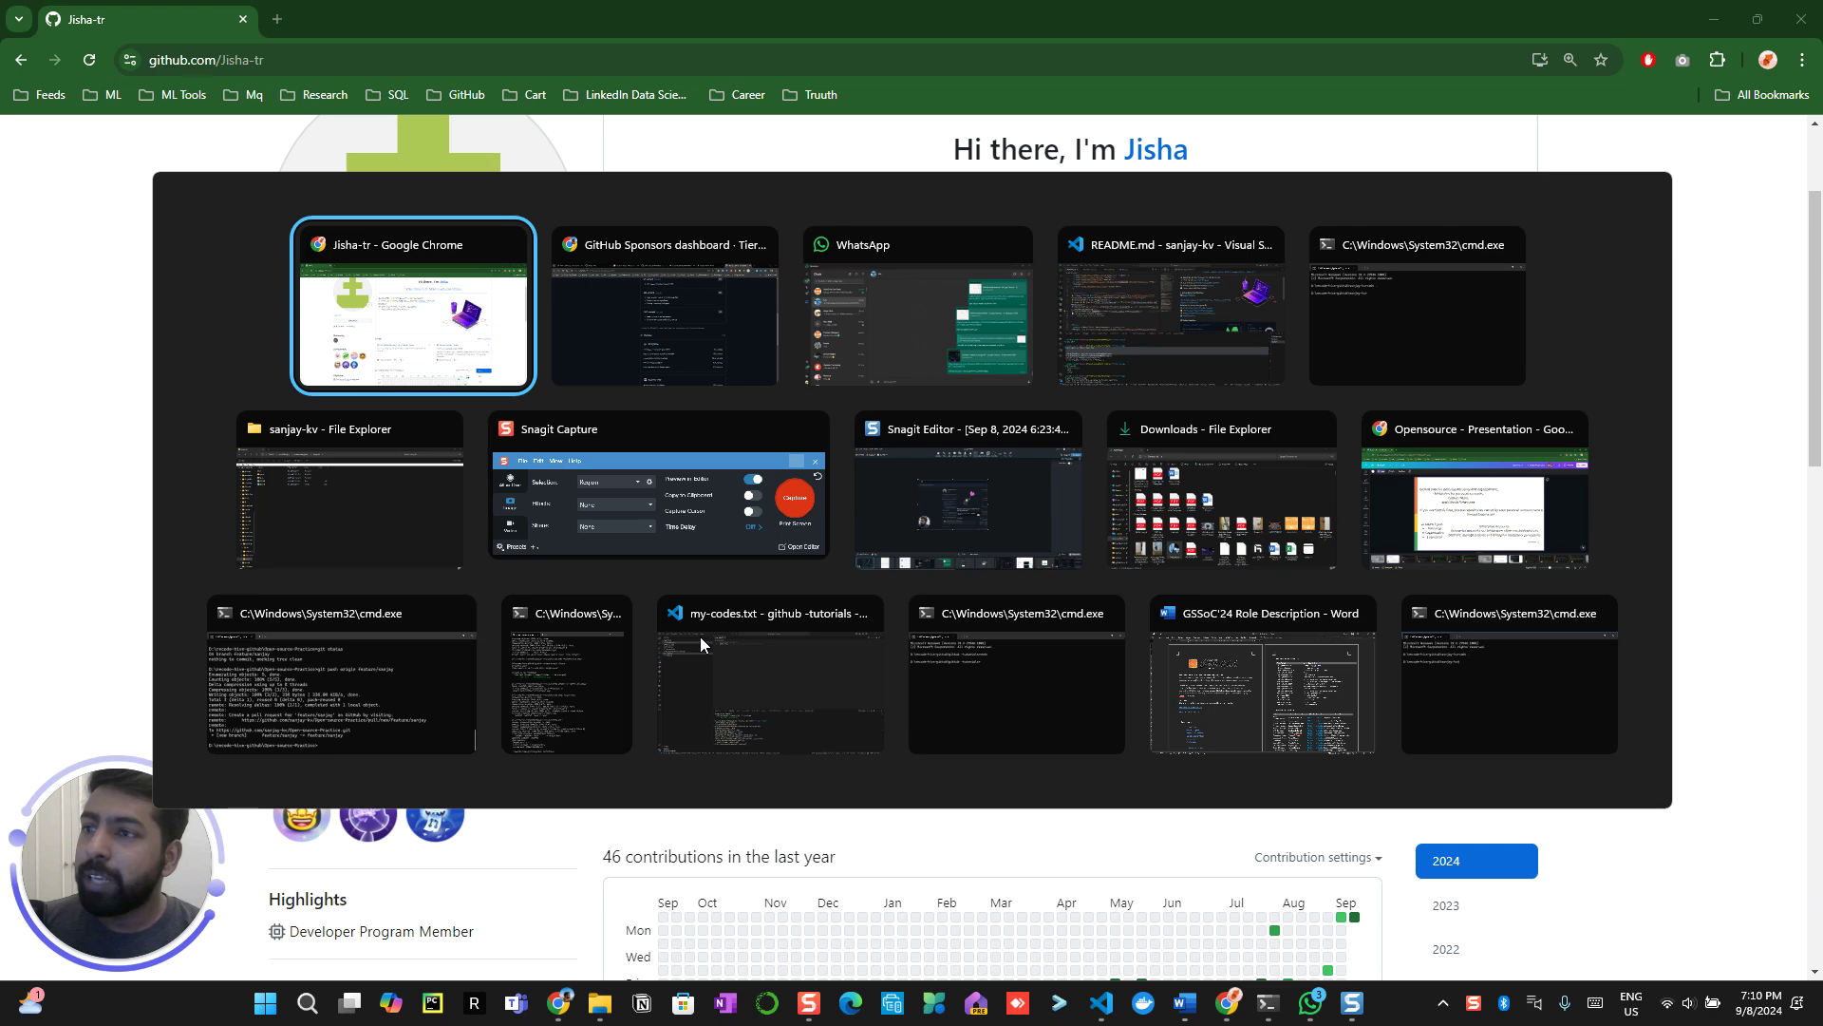
Switch to the sponsors dashboard window and go to the account's own profile page.
{"action": "key", "text": "alt+Tab"}
{"action": "scroll", "coordinate": [1403, 314], "scroll_direction": "up", "scroll_amount": 5}
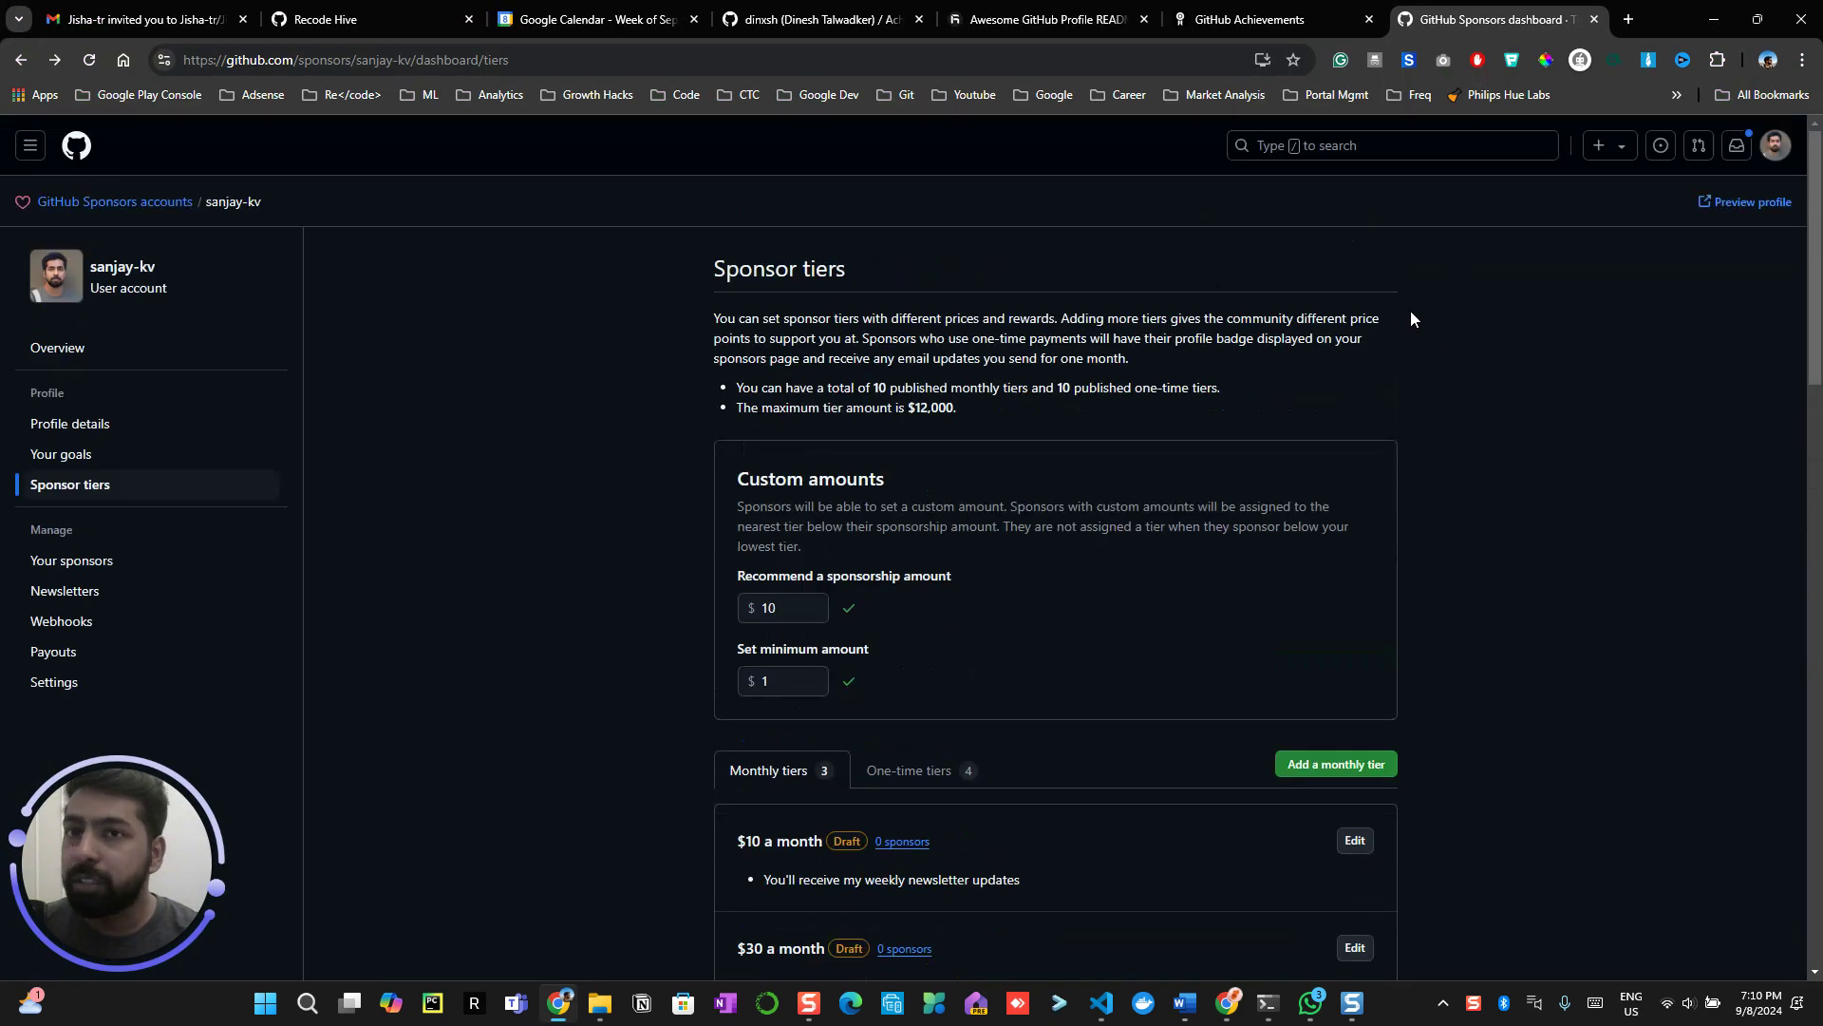
{"action": "left_click", "coordinate": [1776, 144]}
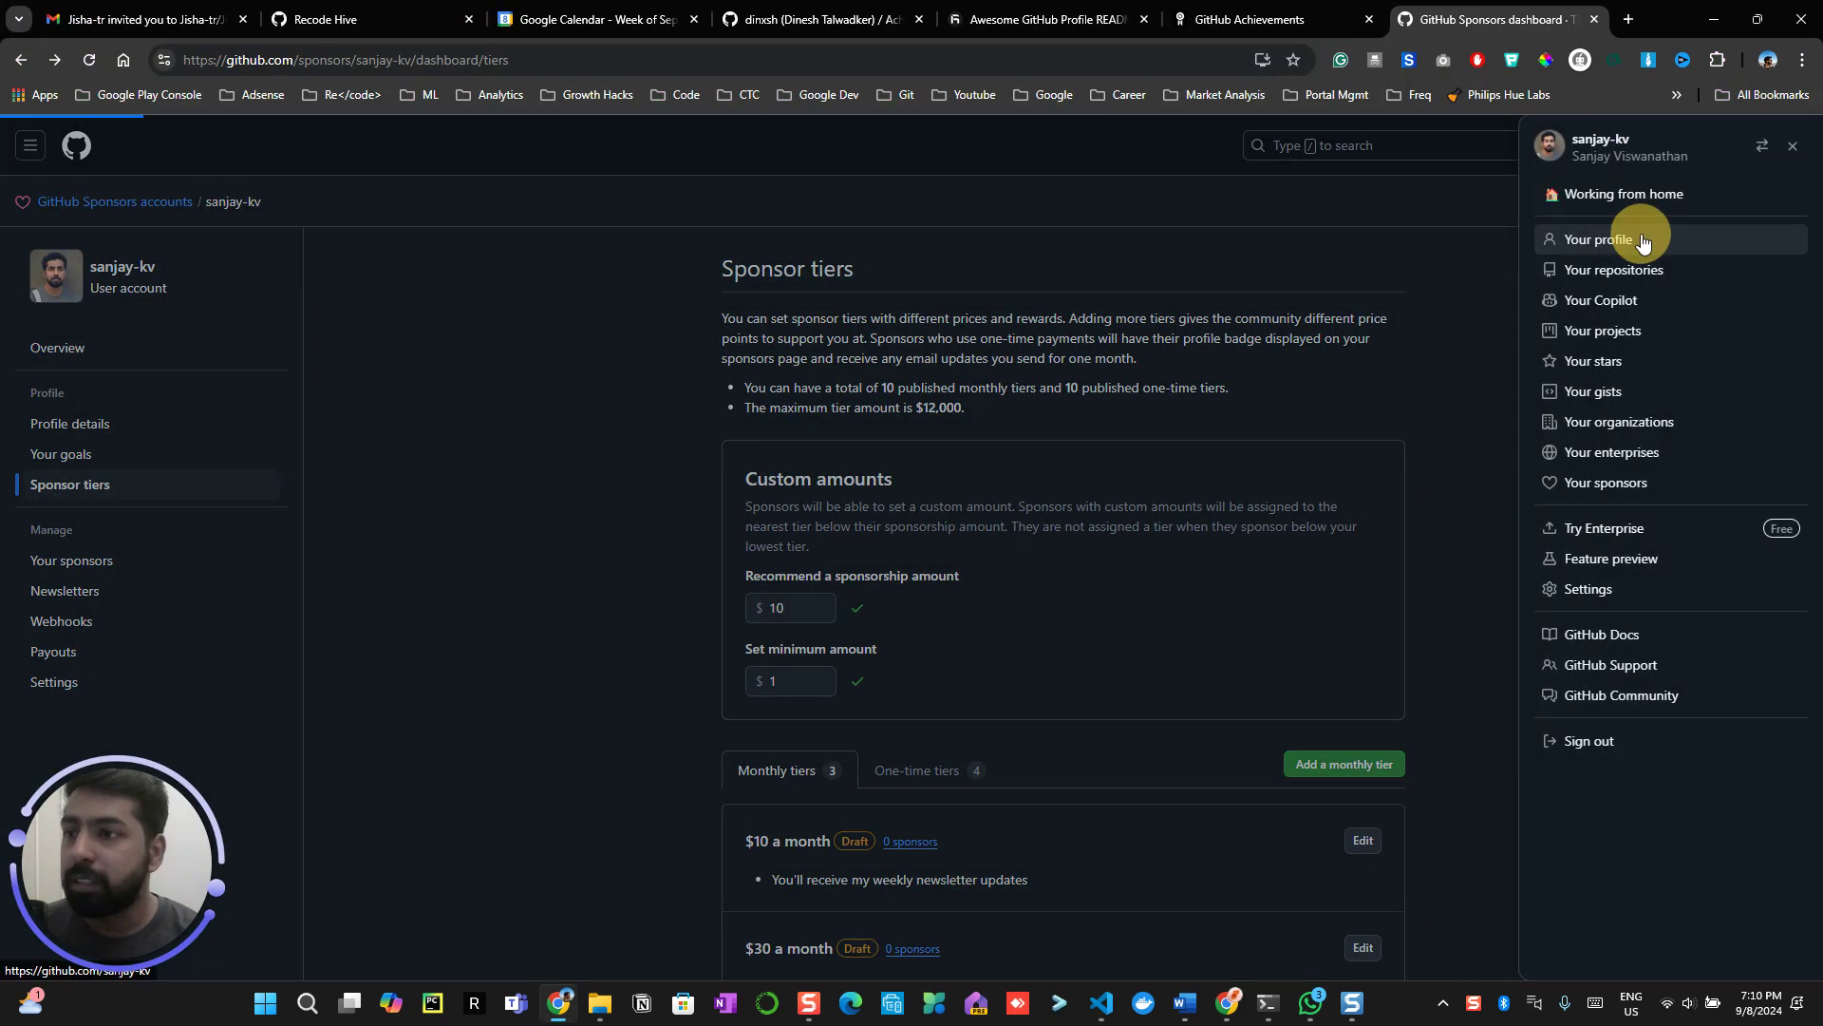
{"action": "left_click", "coordinate": [1642, 246]}
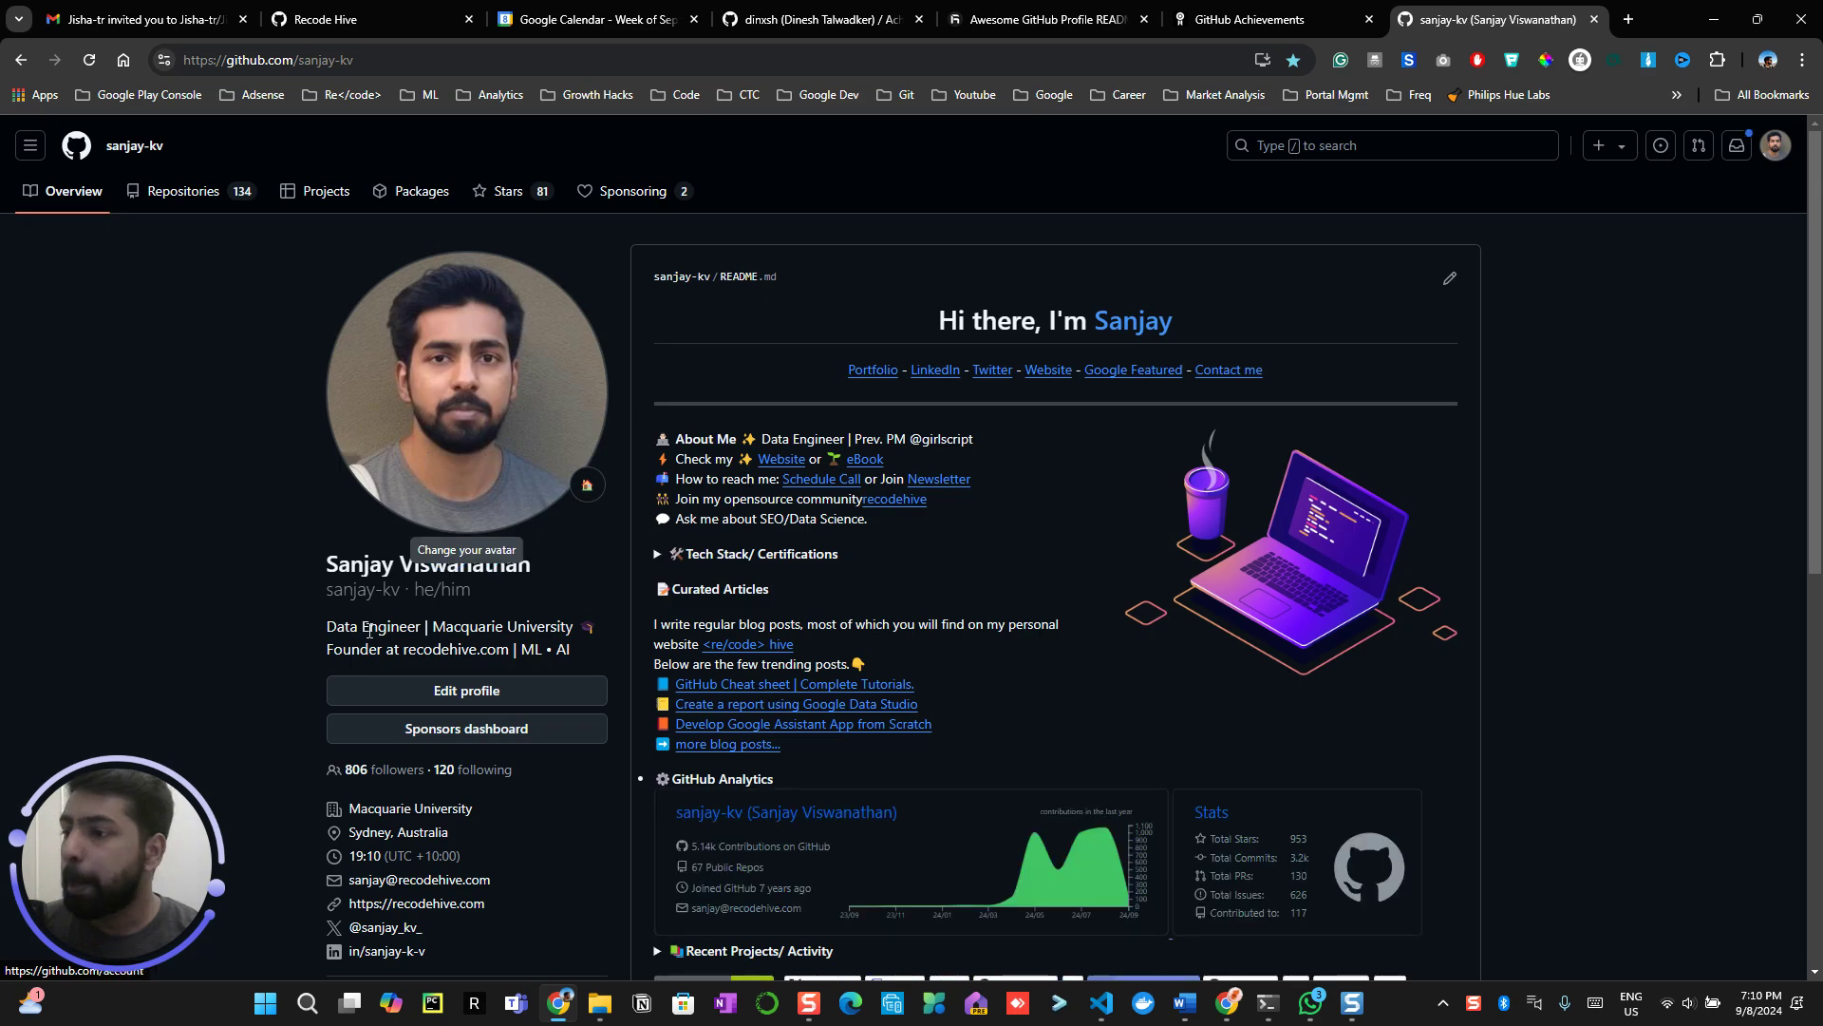
{"action": "scroll", "coordinate": [360, 674], "scroll_direction": "down", "scroll_amount": 4}
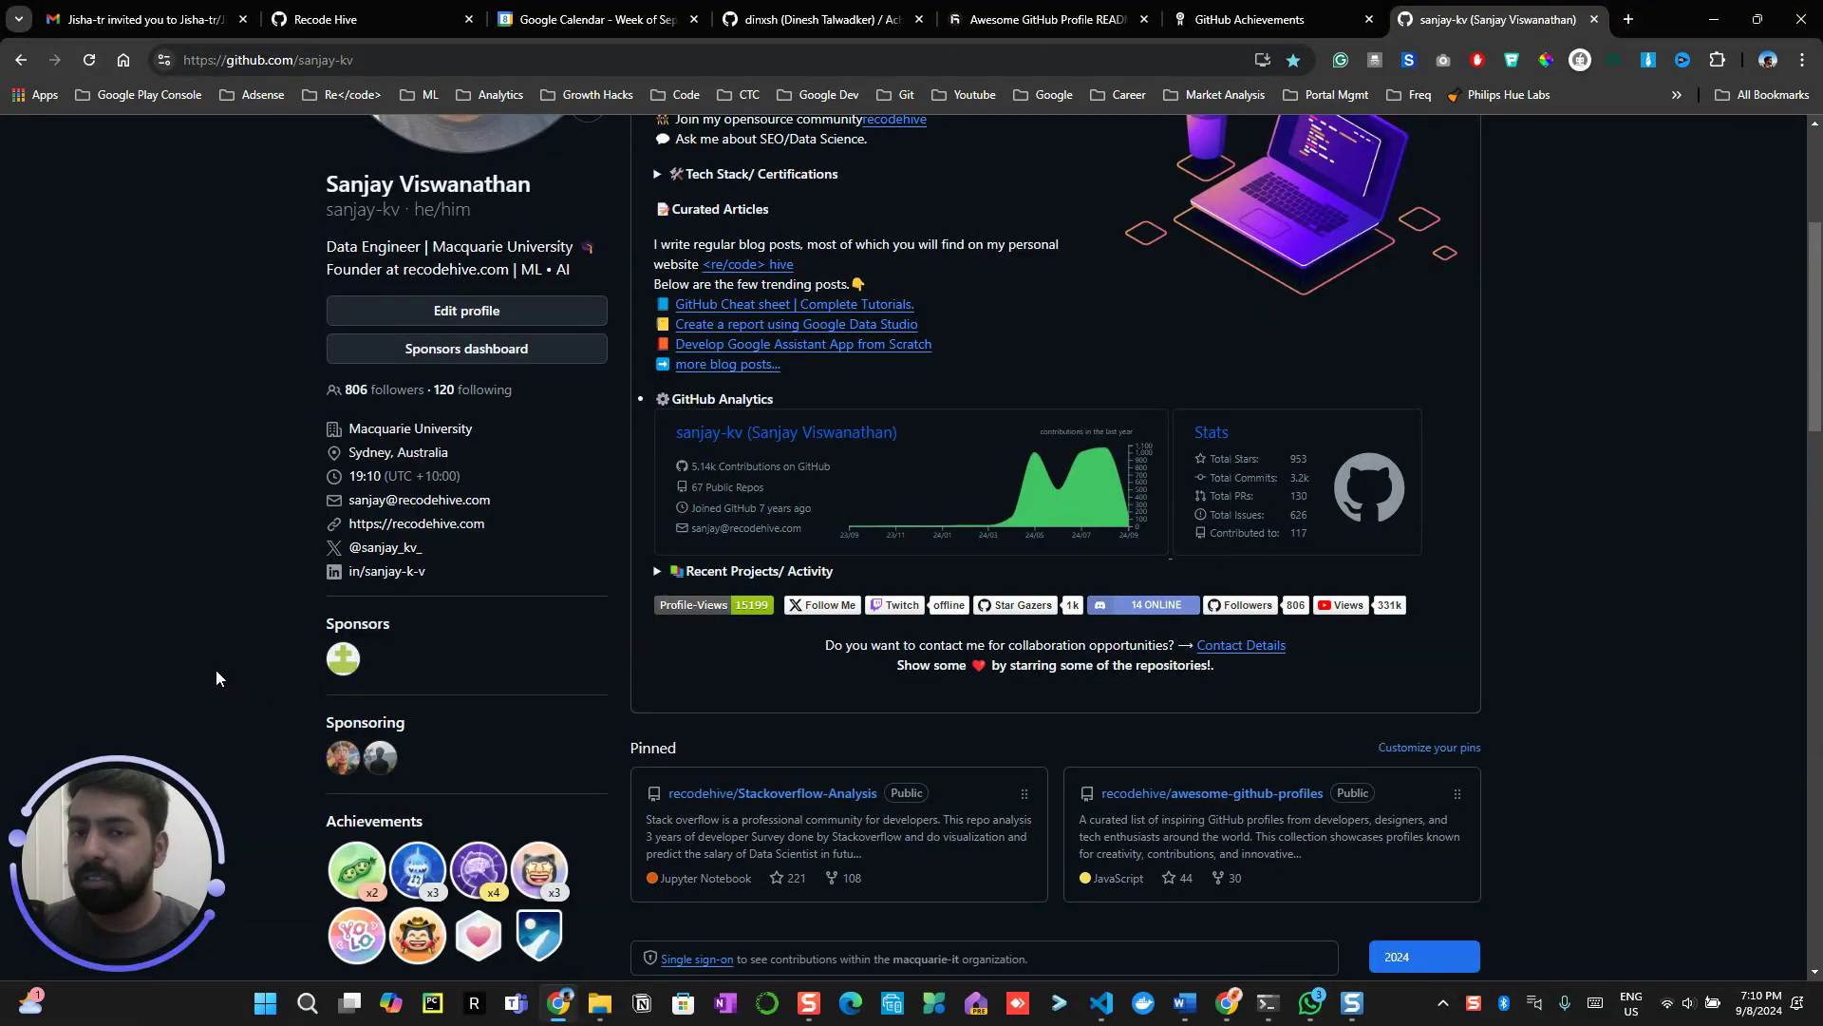
{"action": "scroll", "coordinate": [215, 670], "scroll_direction": "down", "scroll_amount": 2}
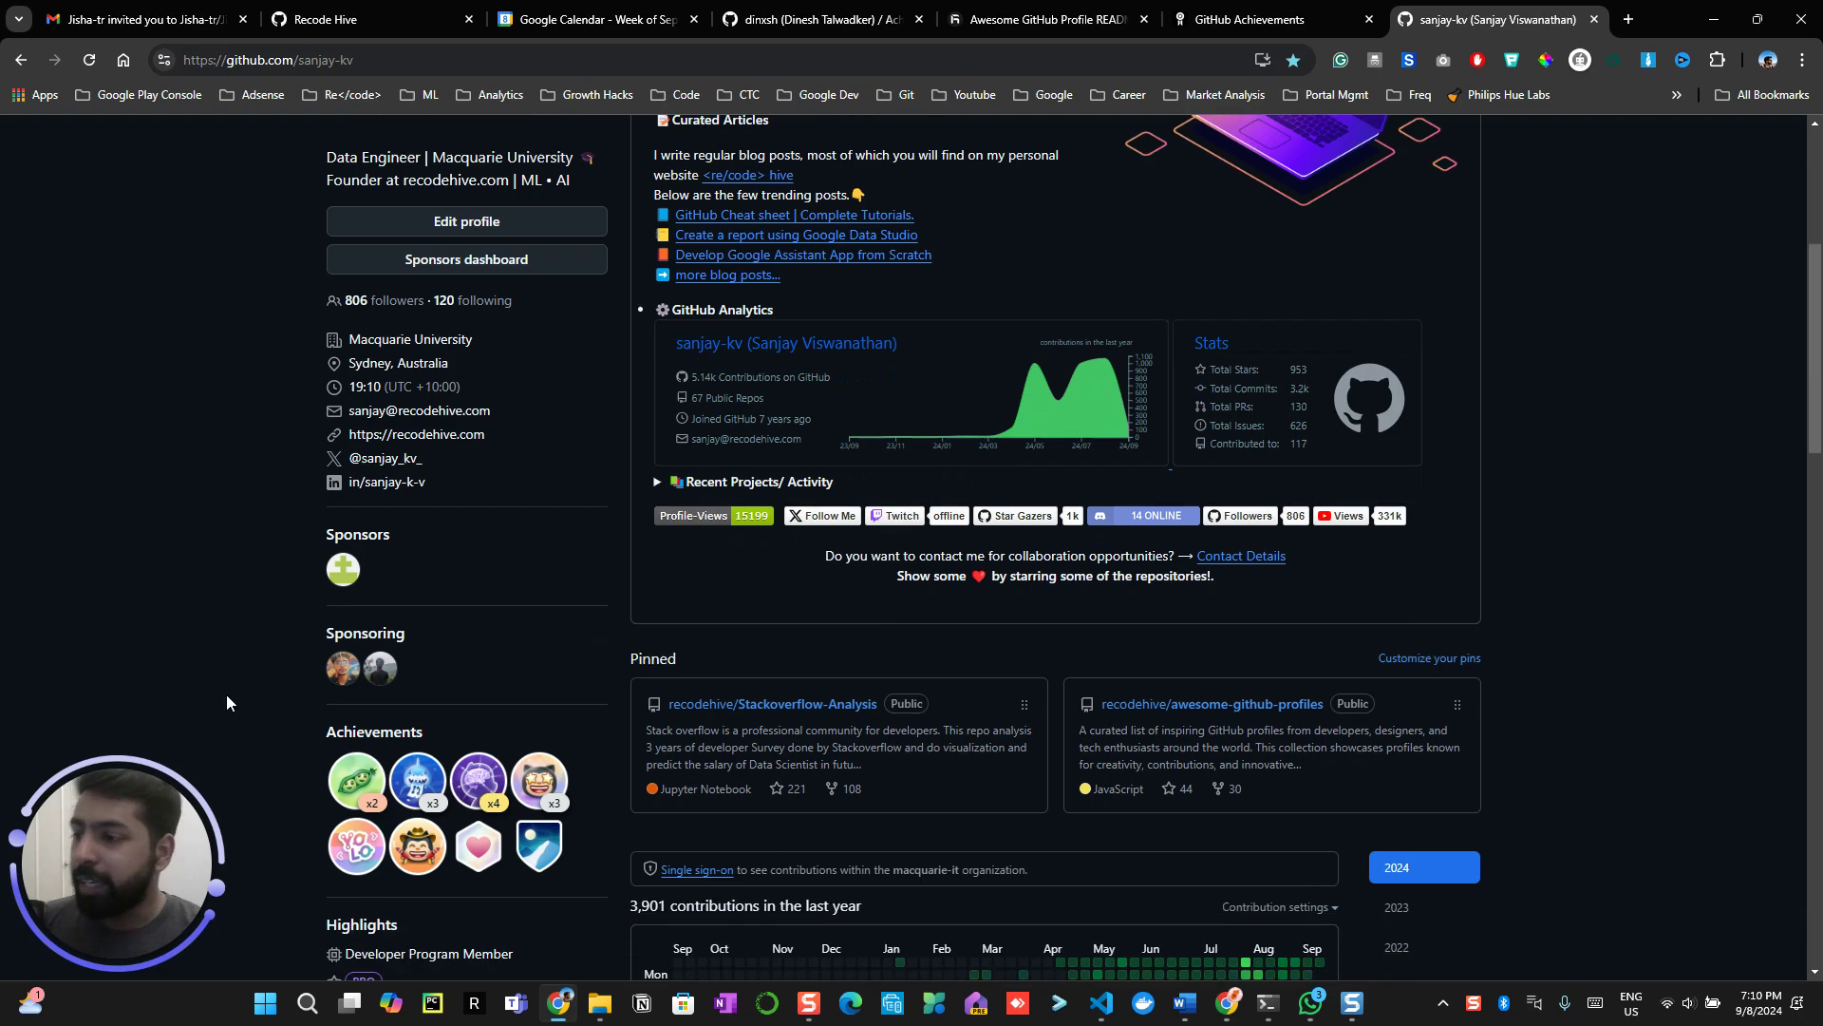
{"action": "scroll", "coordinate": [227, 694], "scroll_direction": "down", "scroll_amount": 2}
{"action": "scroll", "coordinate": [227, 700], "scroll_direction": "down", "scroll_amount": 2}
{"action": "scroll", "coordinate": [227, 705], "scroll_direction": "down", "scroll_amount": 2}
{"action": "scroll", "coordinate": [226, 705], "scroll_direction": "up", "scroll_amount": 5}
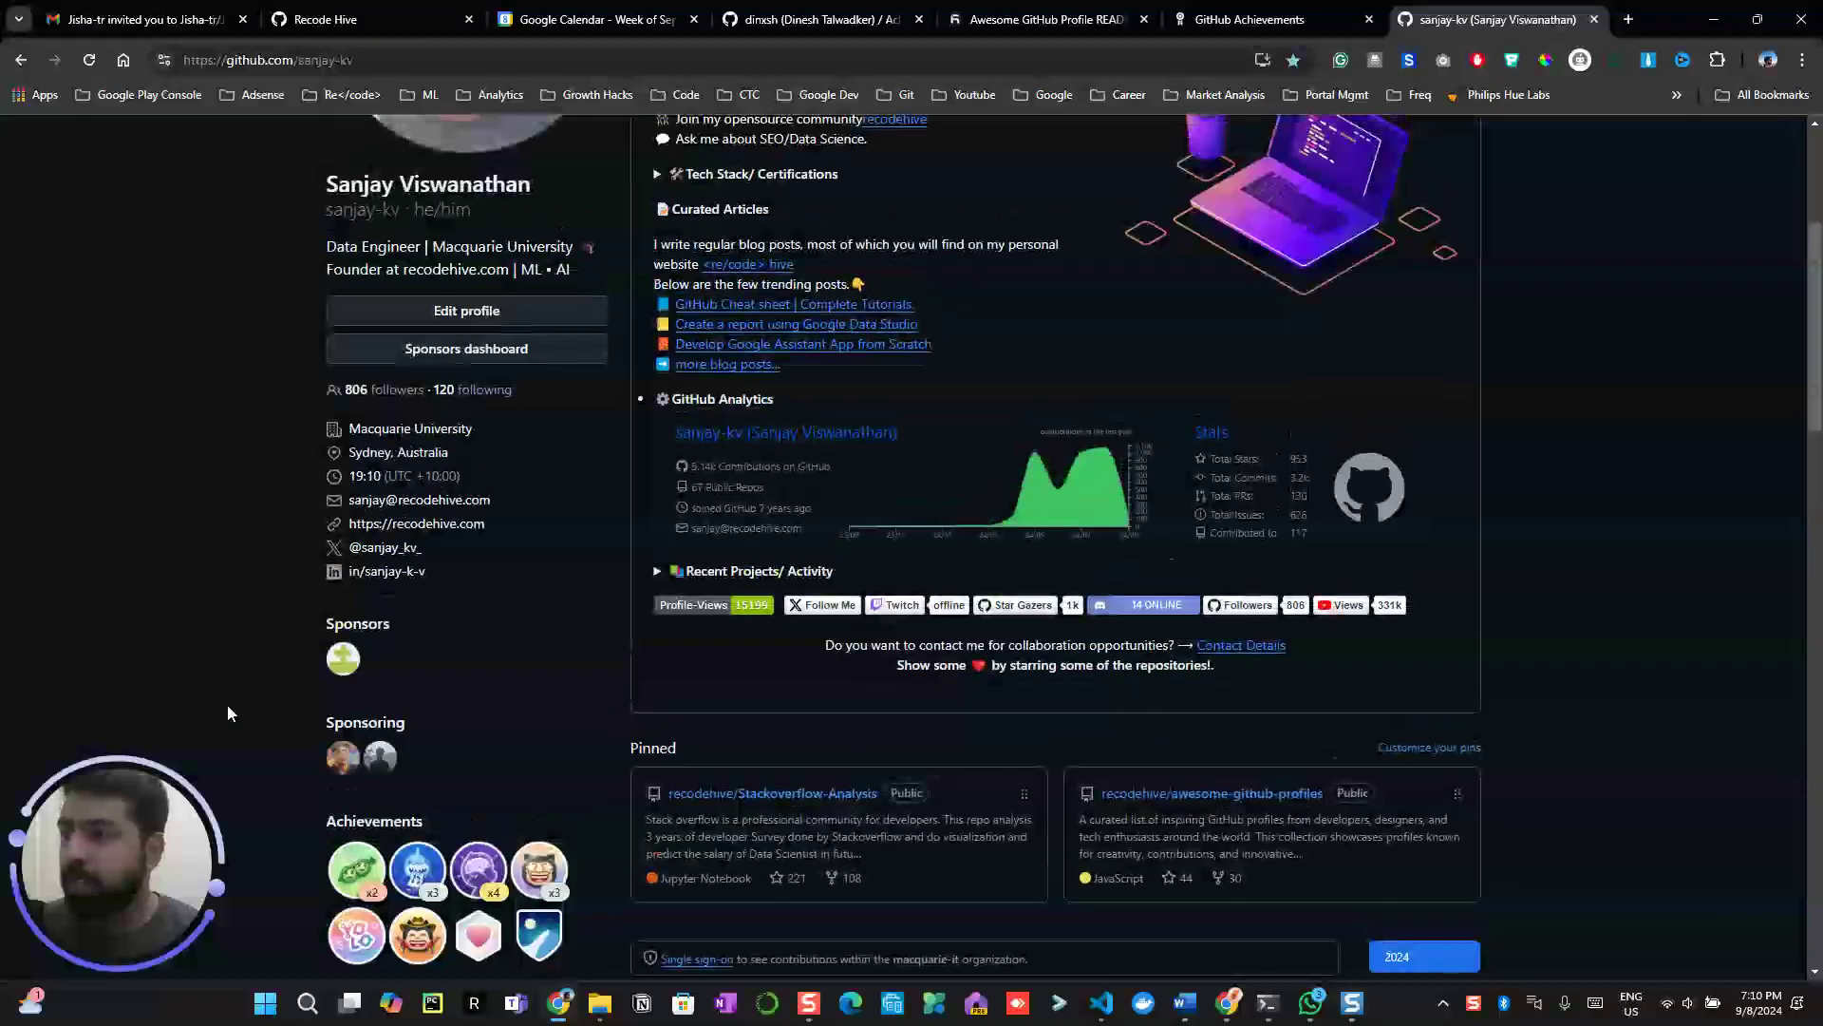
{"action": "scroll", "coordinate": [227, 704], "scroll_direction": "up", "scroll_amount": 5}
{"action": "scroll", "coordinate": [226, 705], "scroll_direction": "down", "scroll_amount": 5}
{"action": "scroll", "coordinate": [226, 705], "scroll_direction": "down", "scroll_amount": 4}
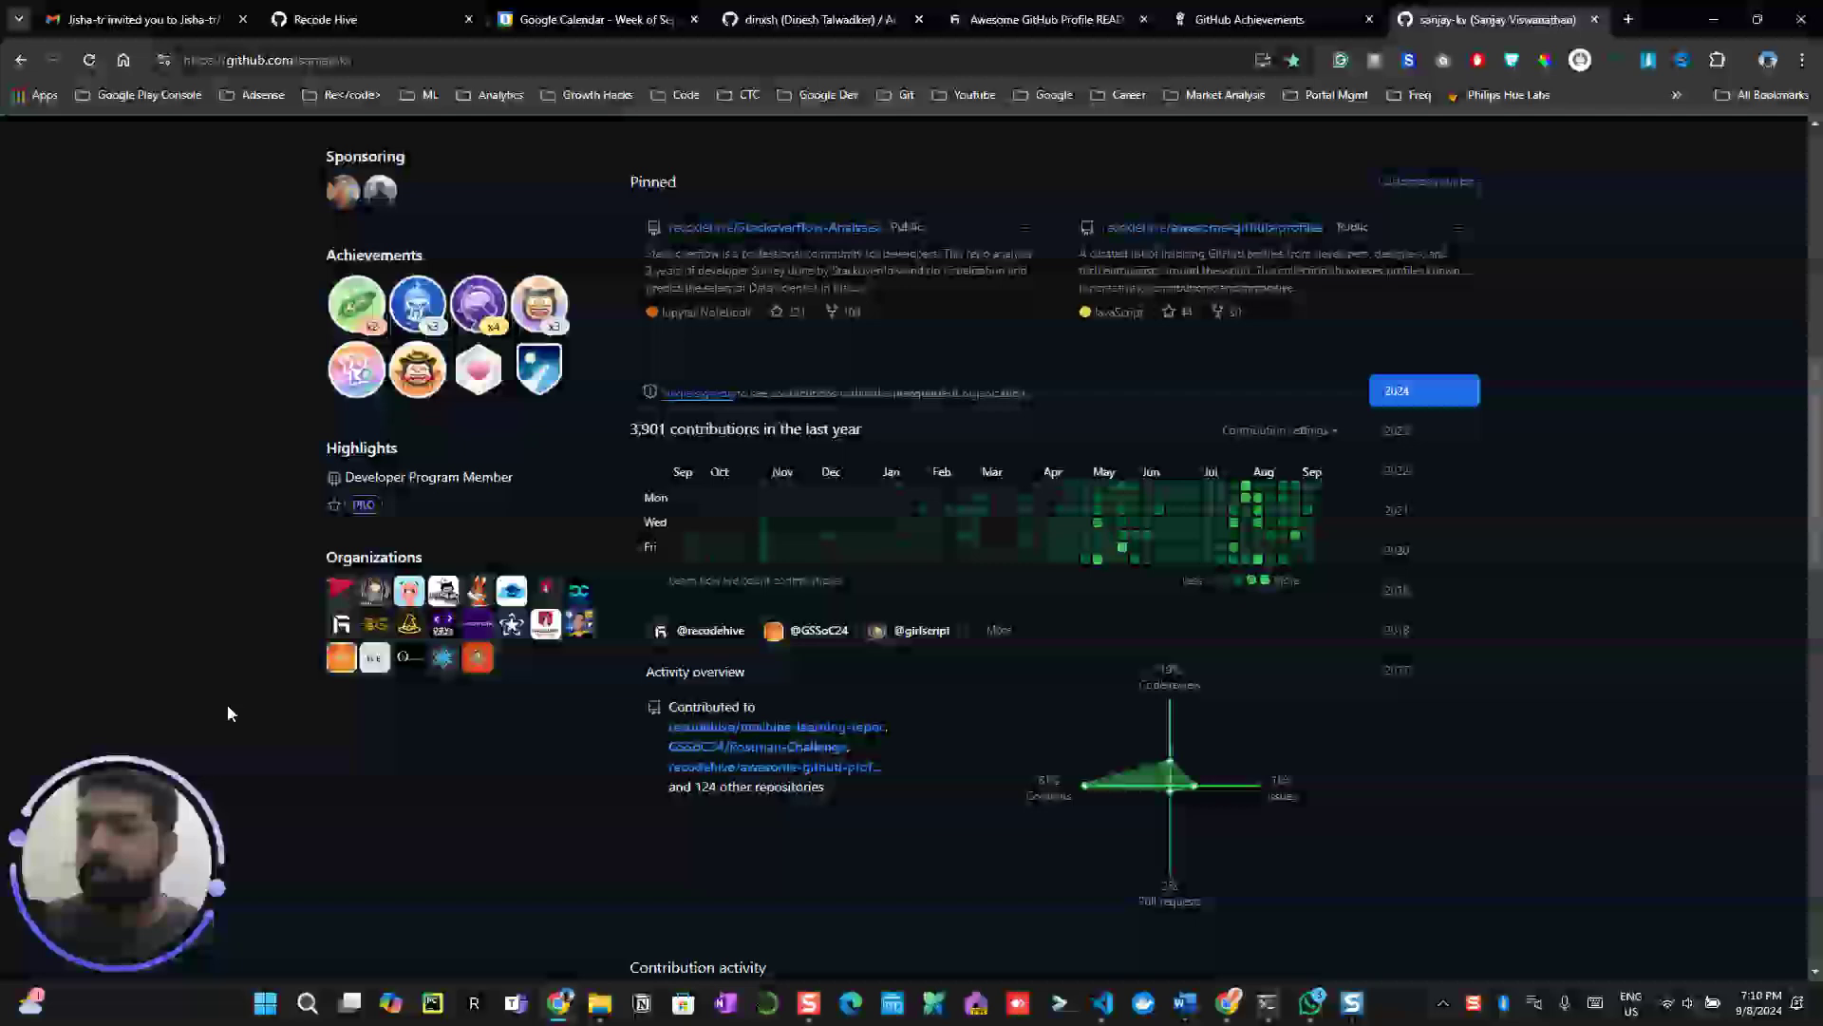
{"action": "scroll", "coordinate": [226, 705], "scroll_direction": "down", "scroll_amount": 2}
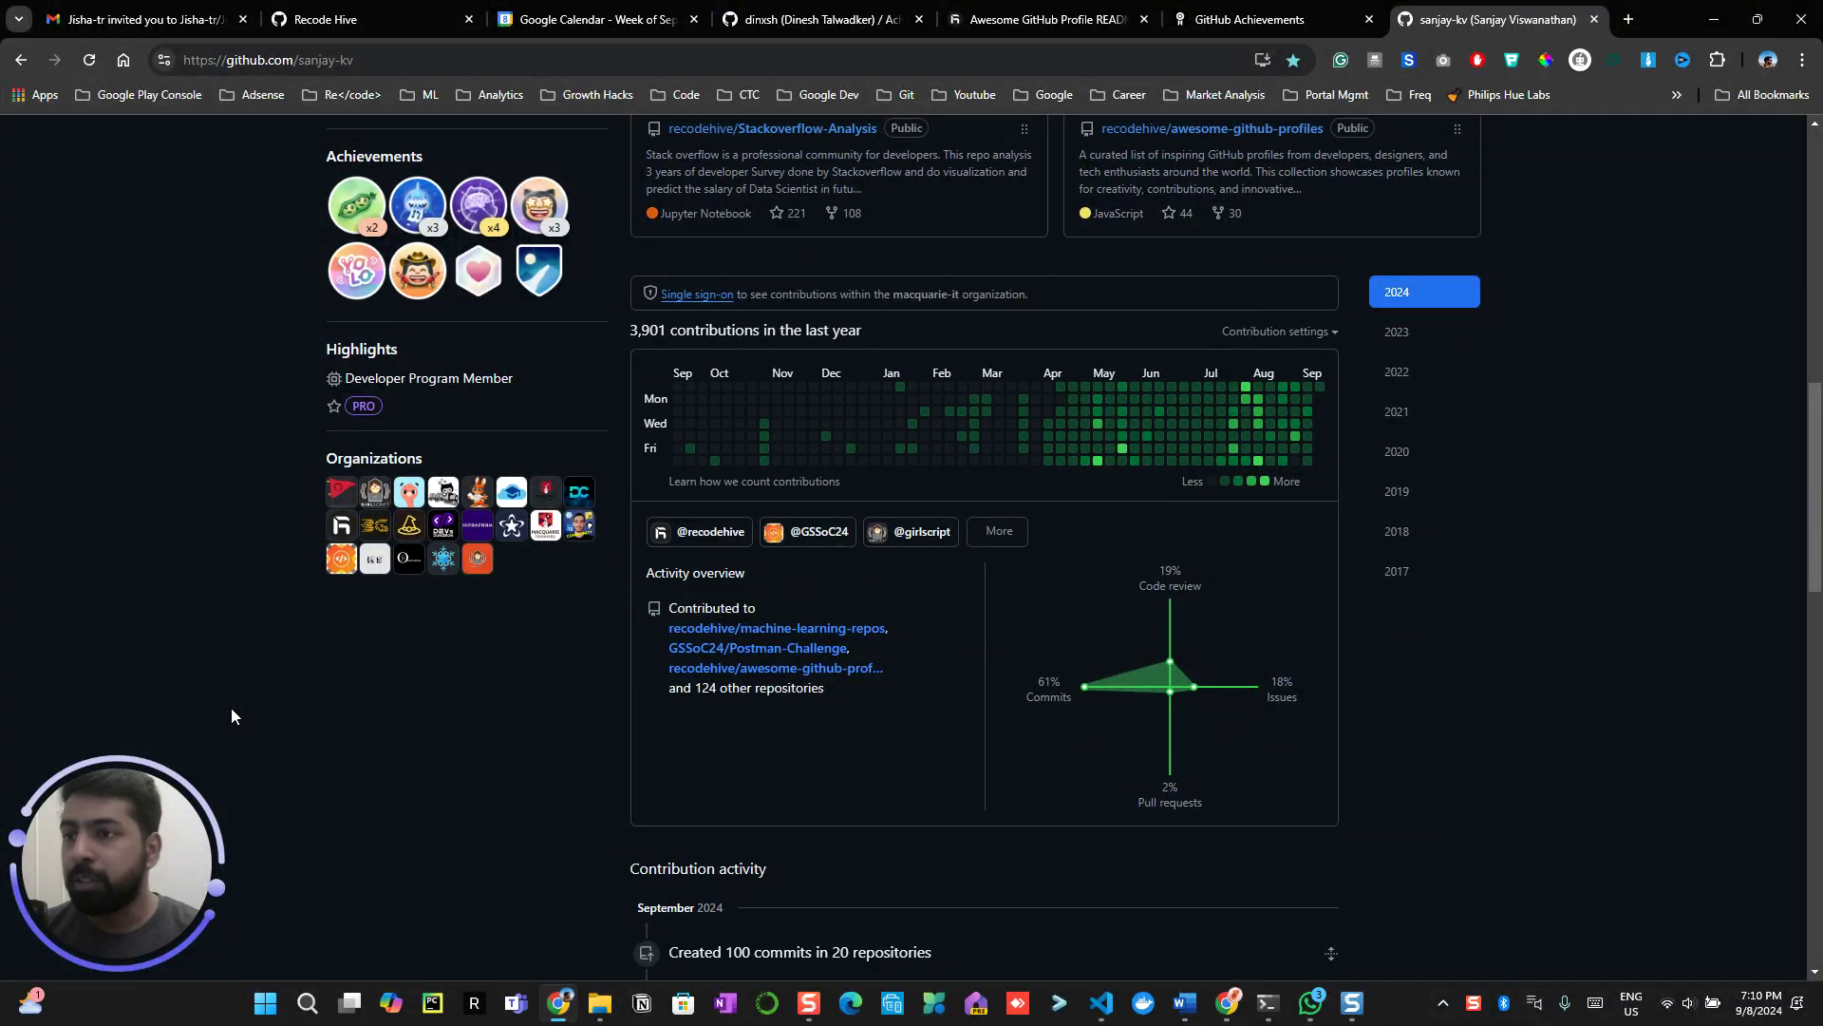
{"action": "scroll", "coordinate": [231, 709], "scroll_direction": "up", "scroll_amount": 5}
{"action": "scroll", "coordinate": [231, 707], "scroll_direction": "up", "scroll_amount": 5}
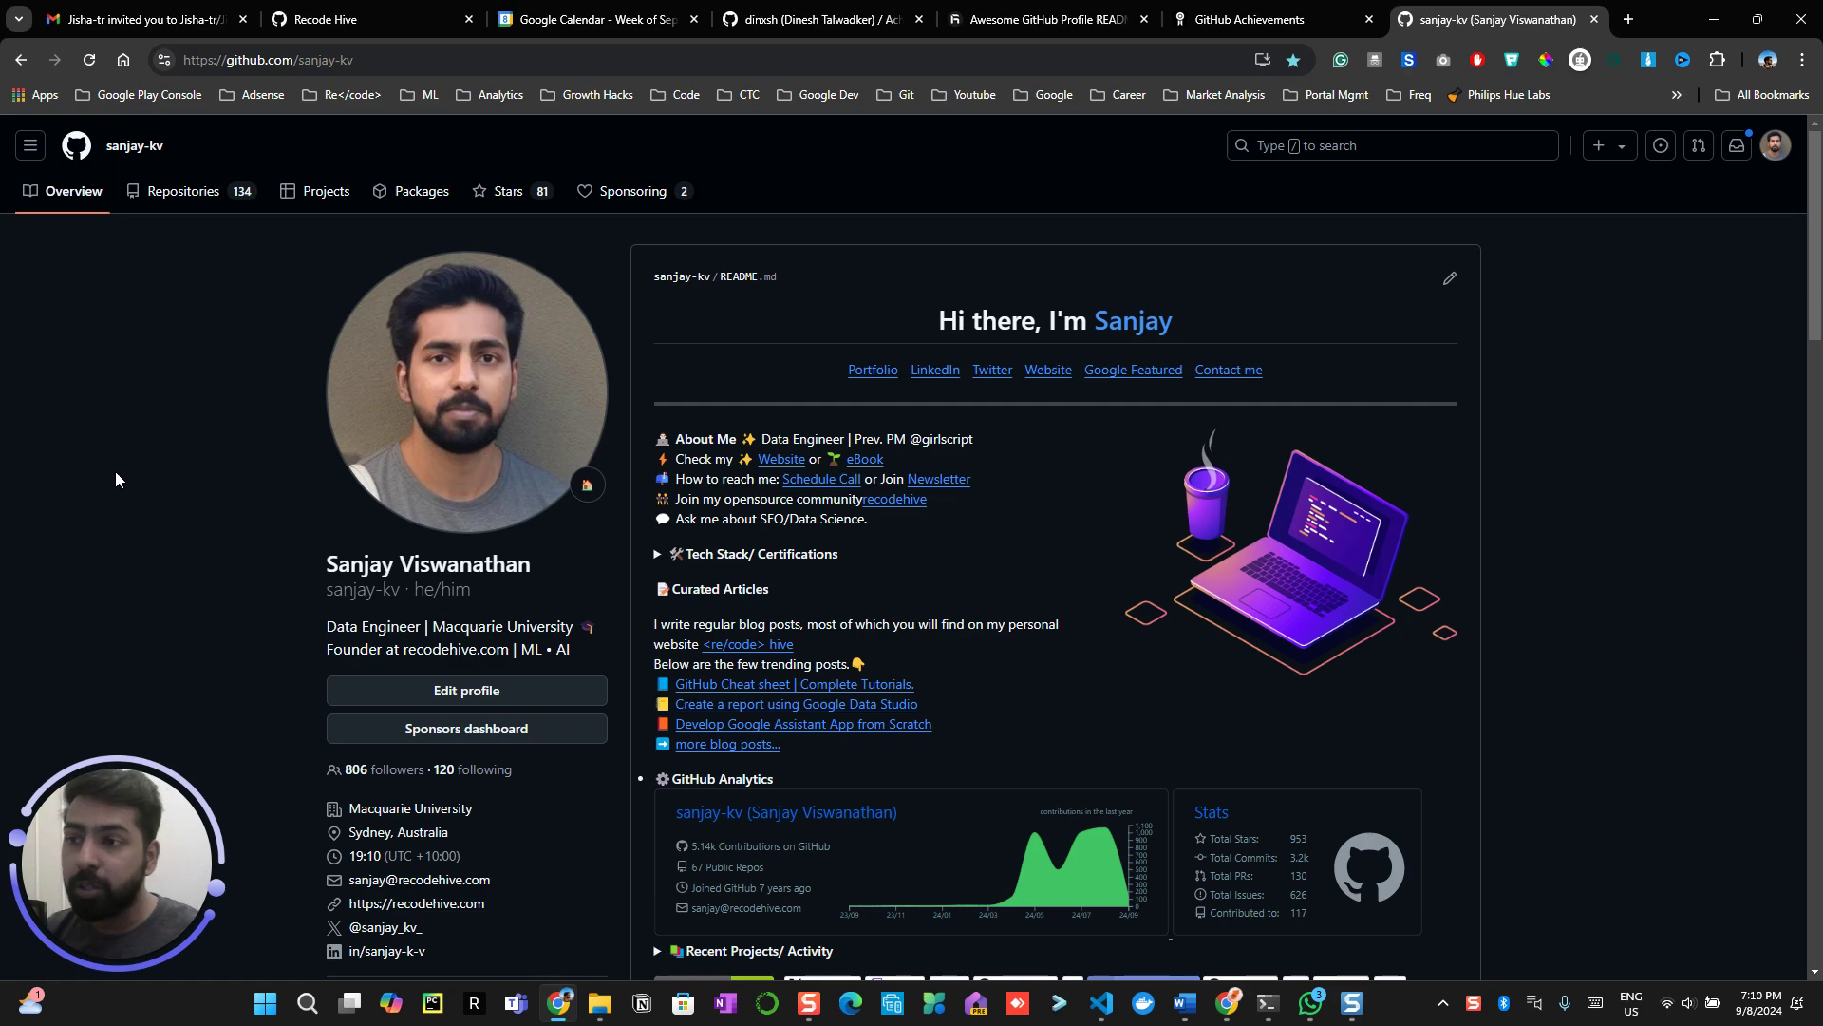
{"action": "scroll", "coordinate": [727, 373], "scroll_direction": "down", "scroll_amount": 4}
{"action": "scroll", "coordinate": [1108, 418], "scroll_direction": "down", "scroll_amount": 2}
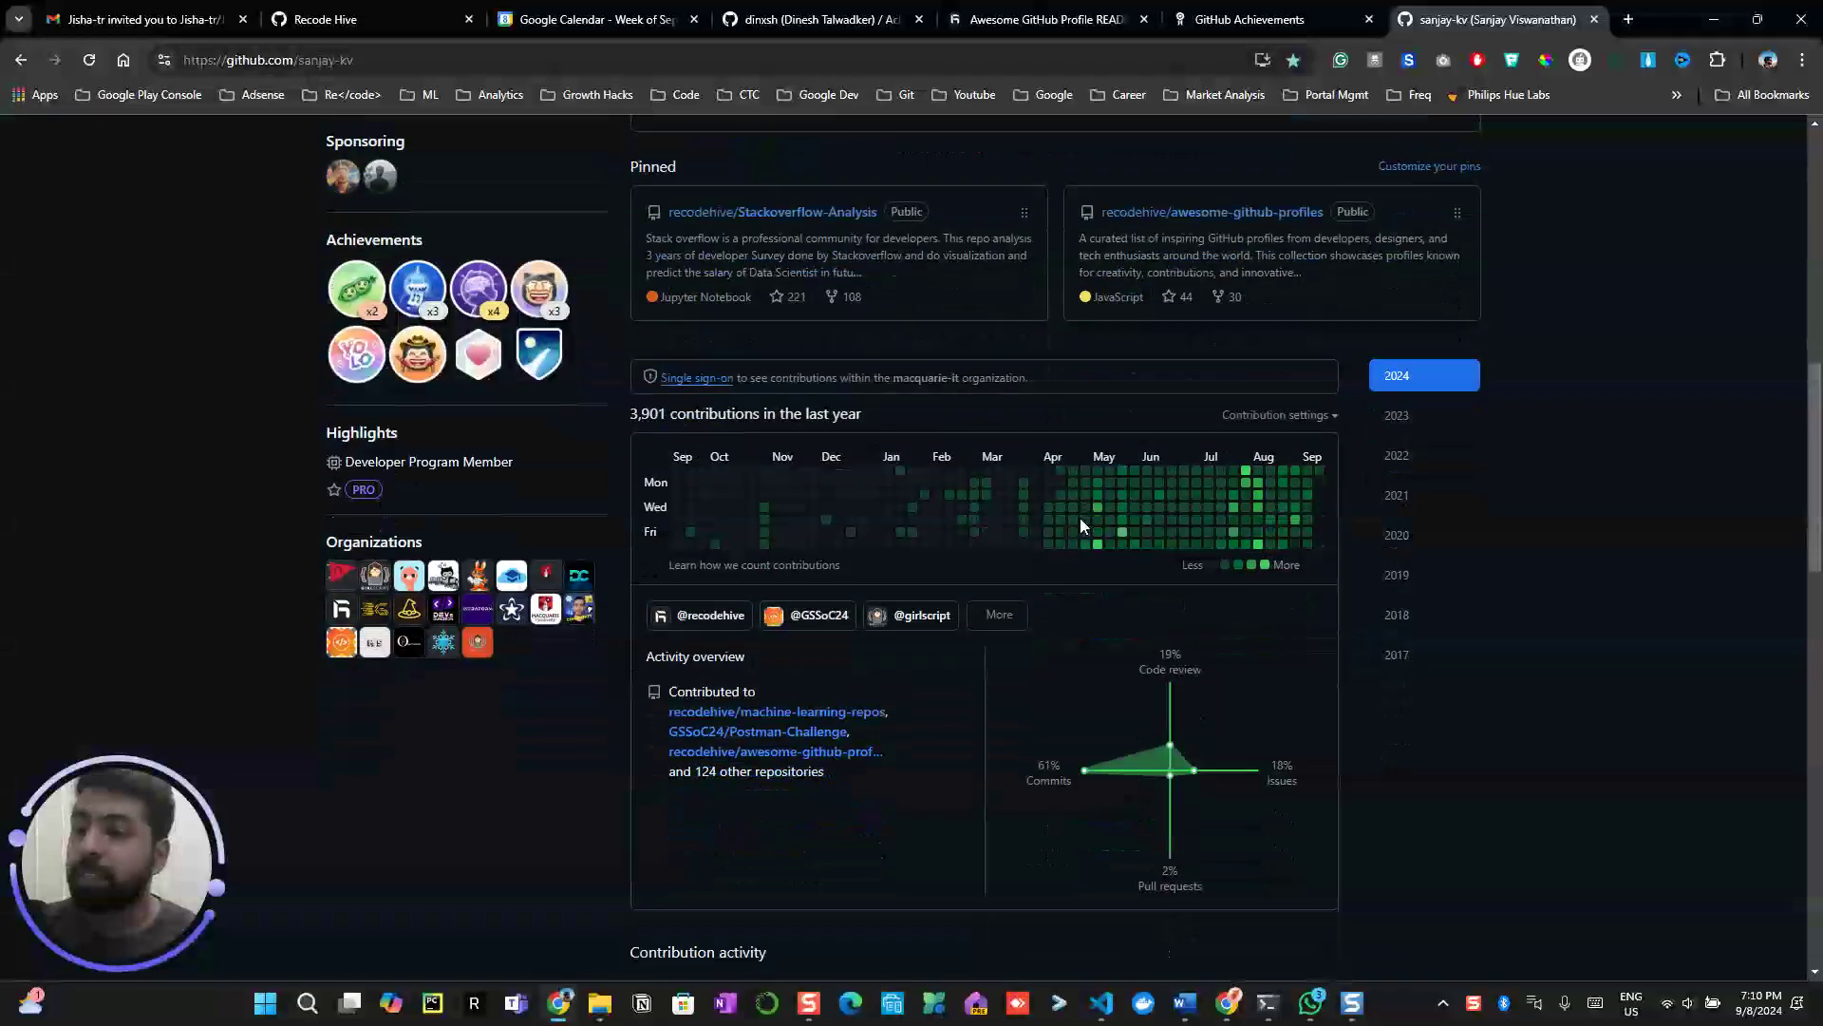
{"action": "scroll", "coordinate": [1080, 517], "scroll_direction": "down", "scroll_amount": 2}
{"action": "scroll", "coordinate": [1063, 561], "scroll_direction": "up", "scroll_amount": 3}
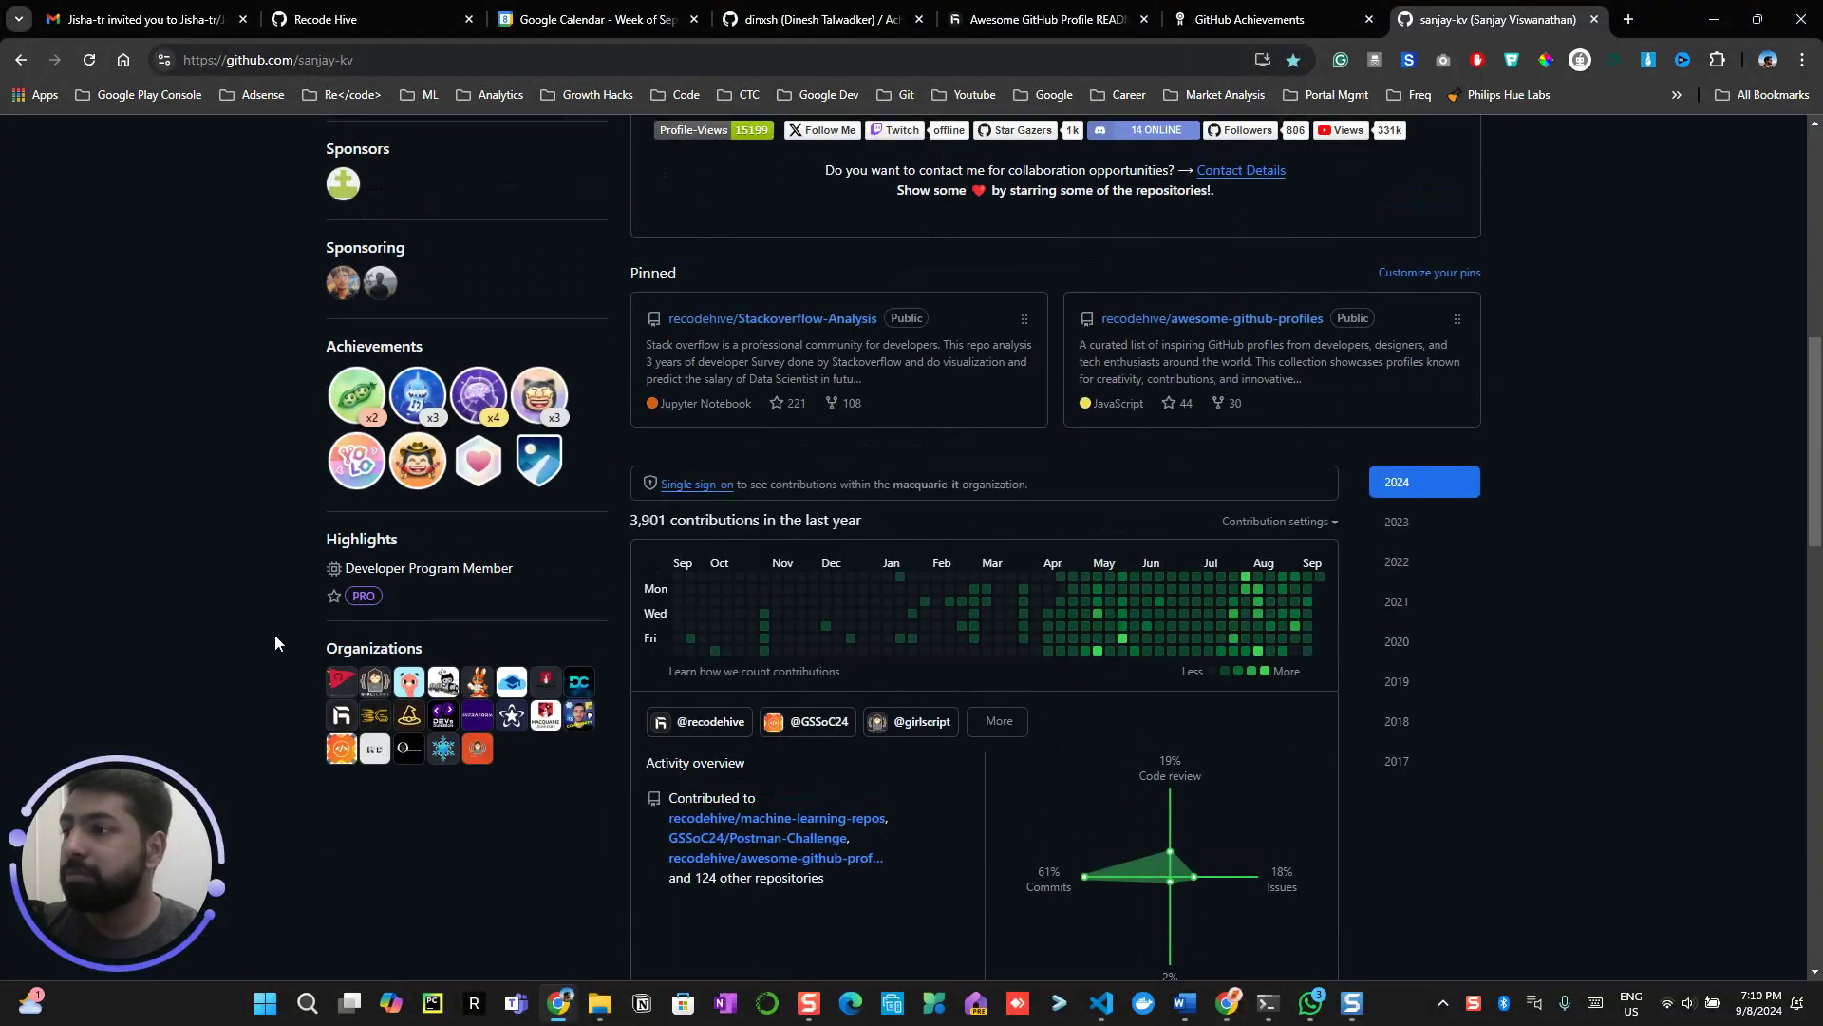
{"action": "scroll", "coordinate": [274, 634], "scroll_direction": "up", "scroll_amount": 1}
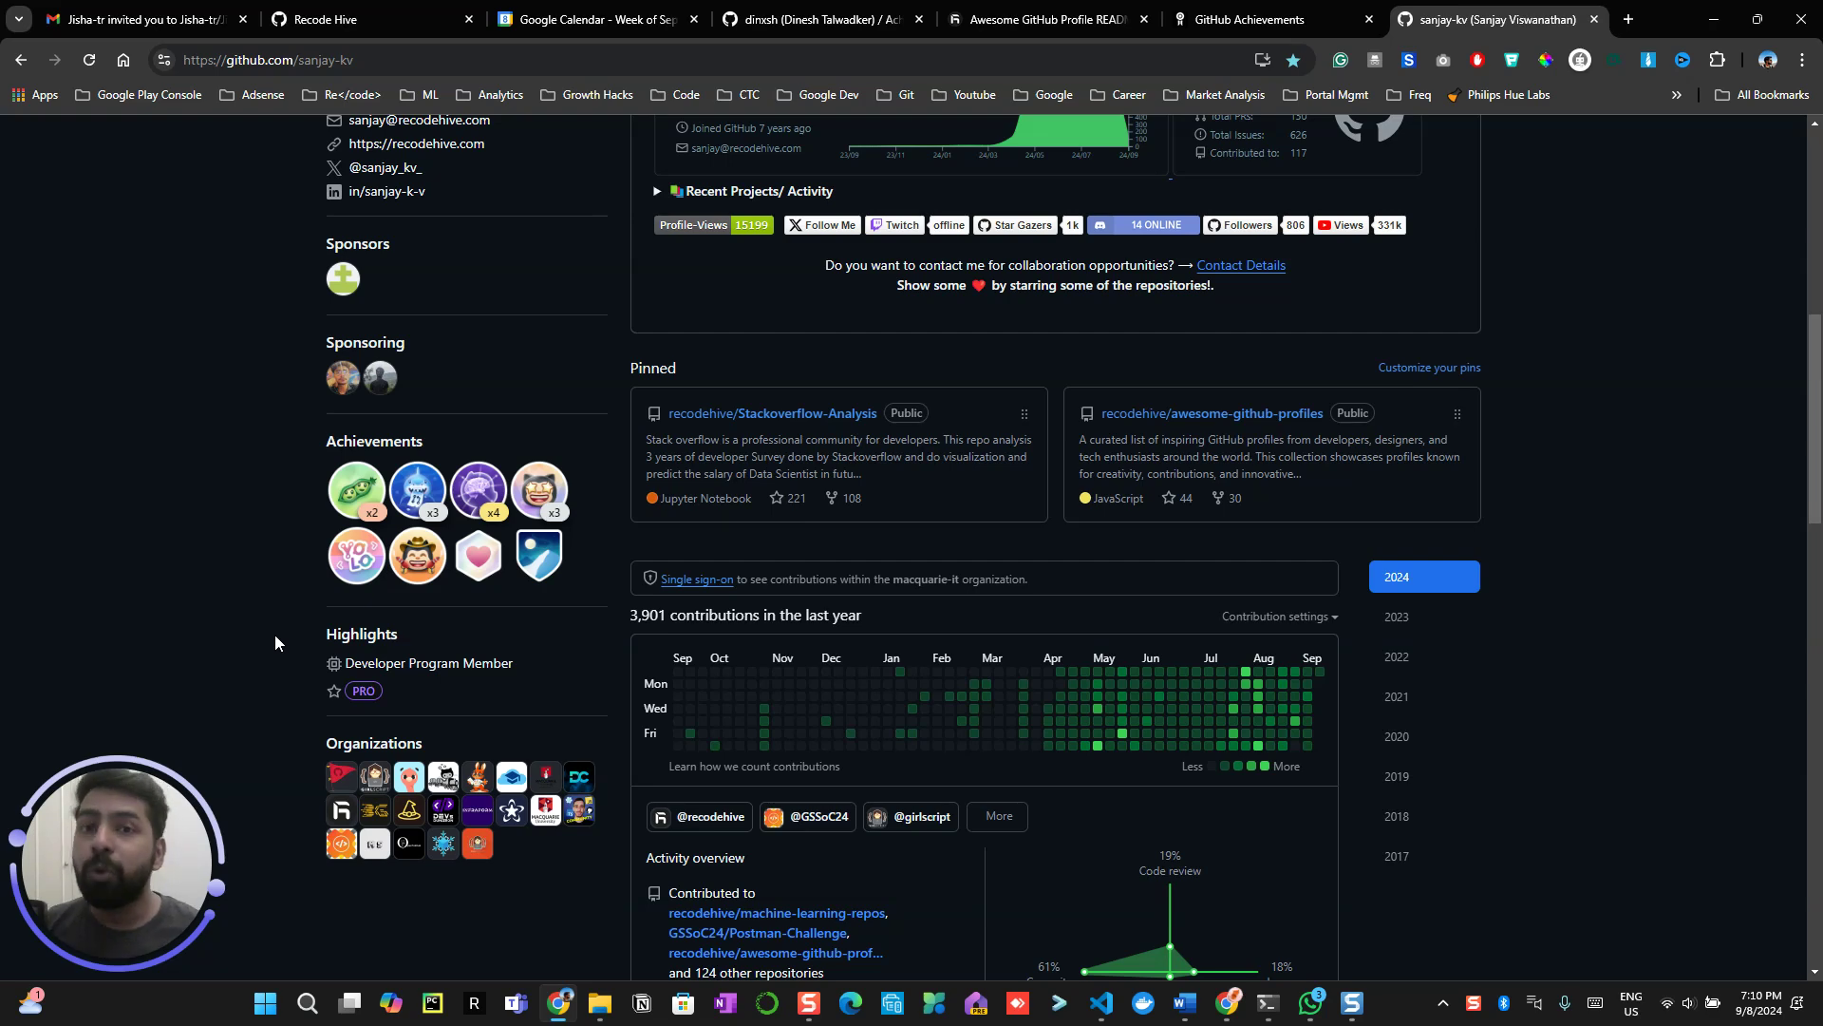